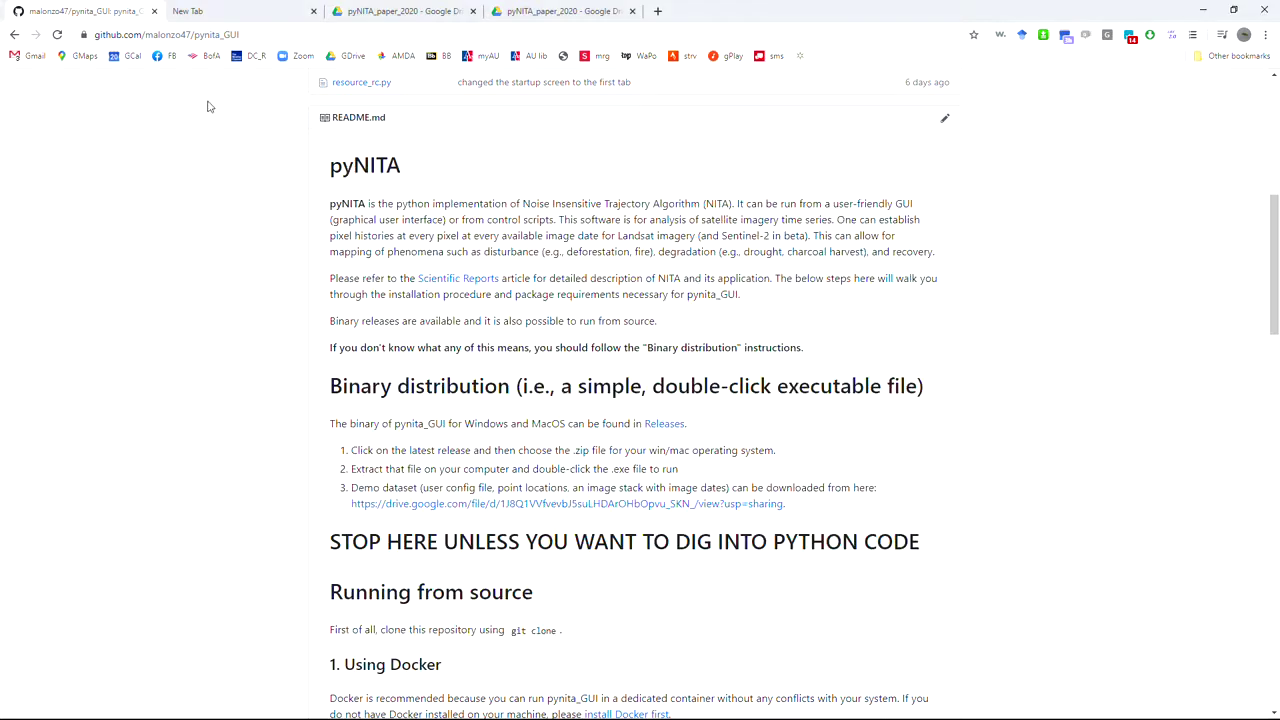
# Review the README instructions for the binary distribution of pyNITA and its demo dataset.
pyautogui.click(259, 34)
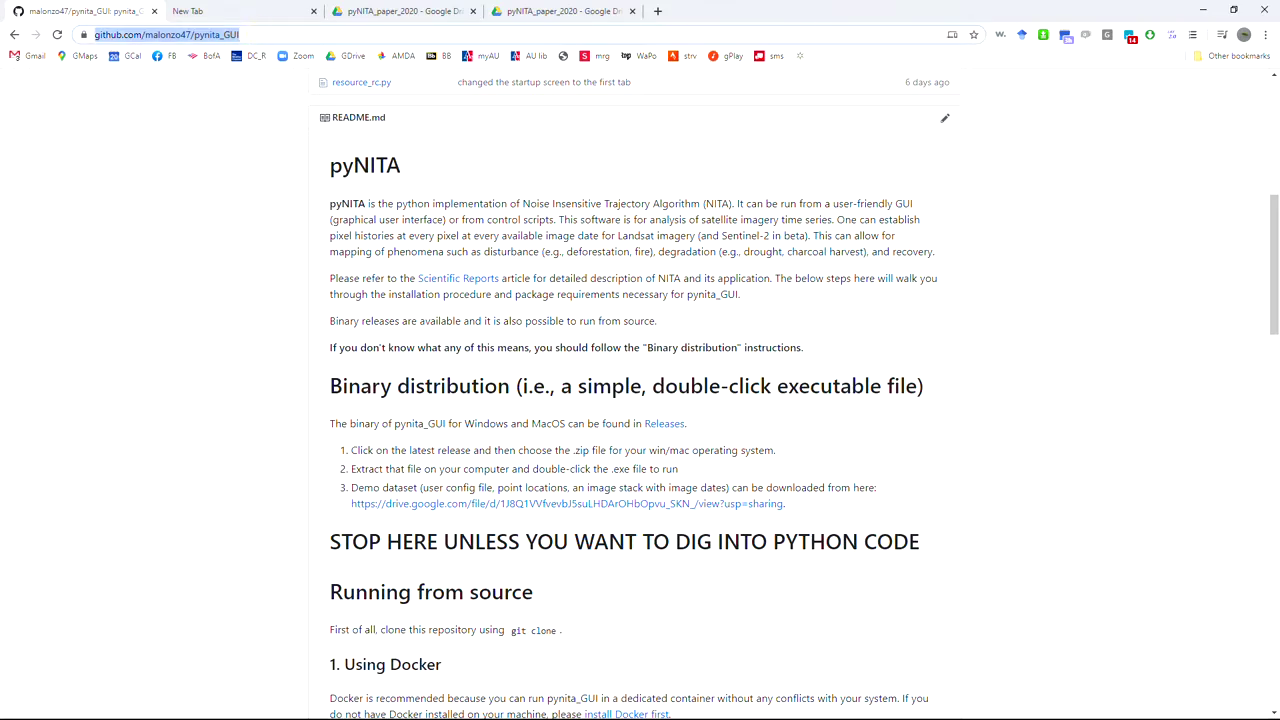
pyautogui.scroll(2, 220, 255)
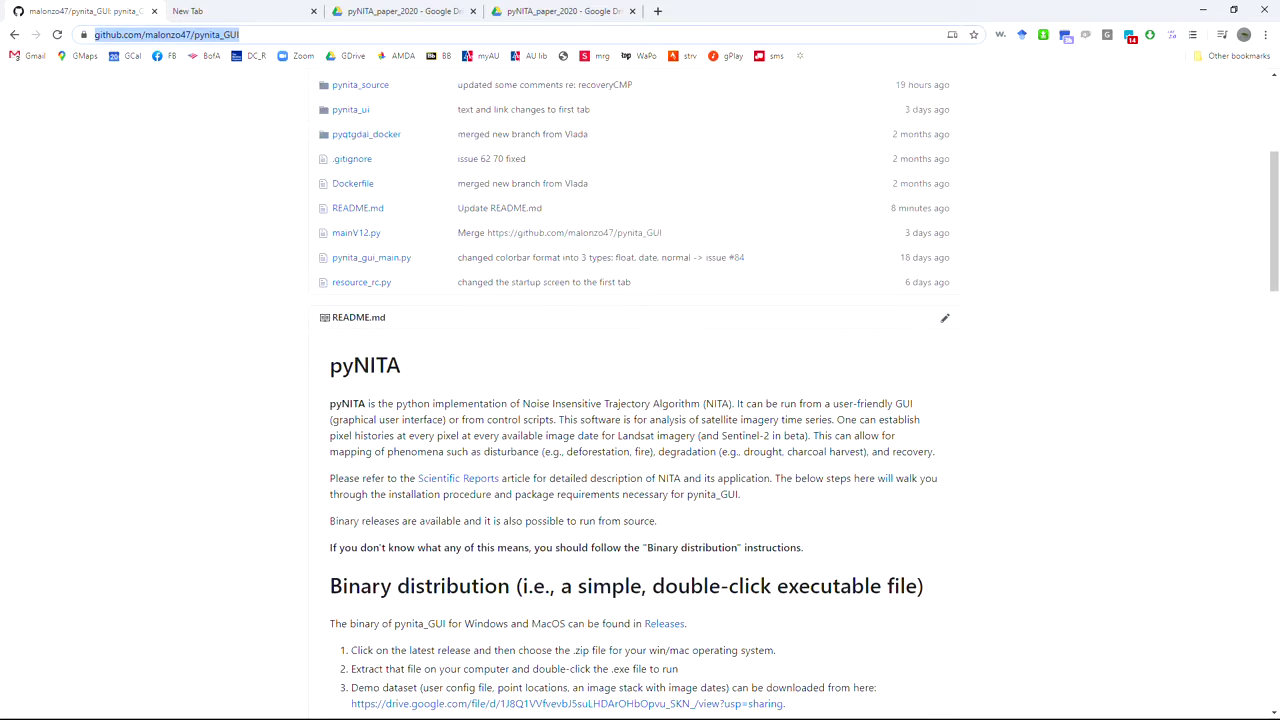
pyautogui.scroll(-1, 640, 400)
pyautogui.scroll(-1, 309, 320)
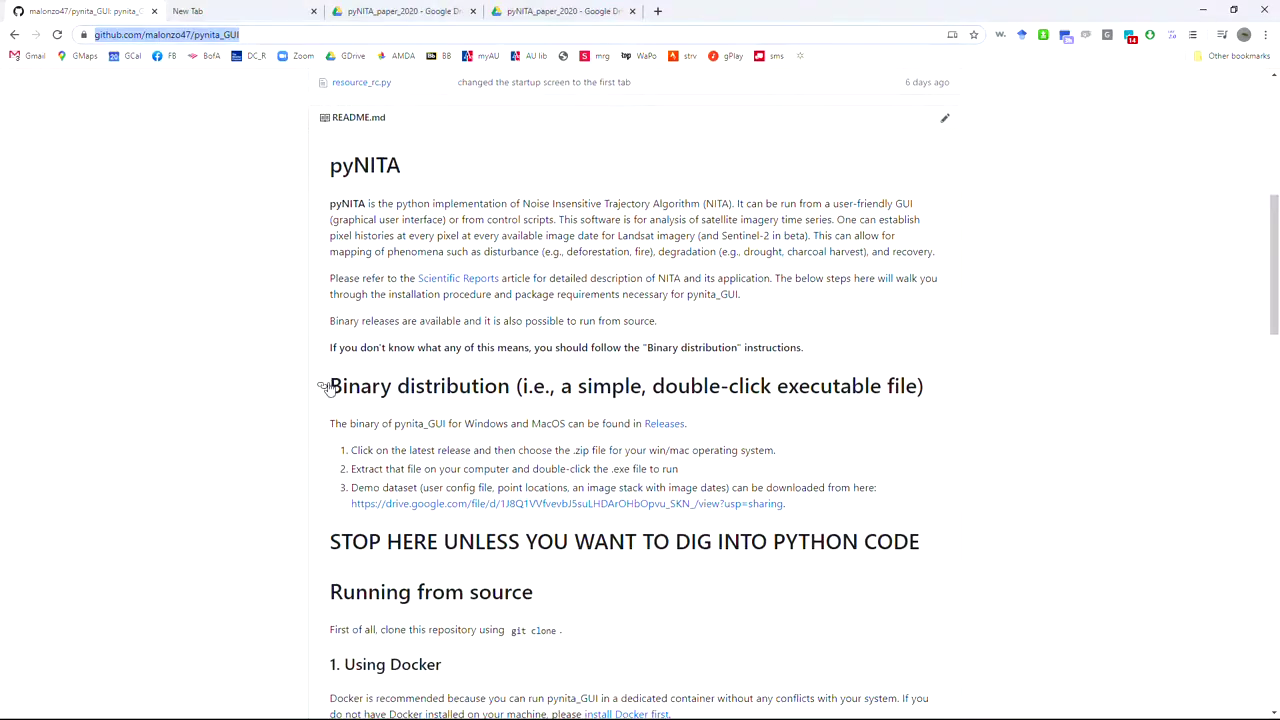
pyautogui.moveTo(330, 387); pyautogui.dragTo(522, 390)
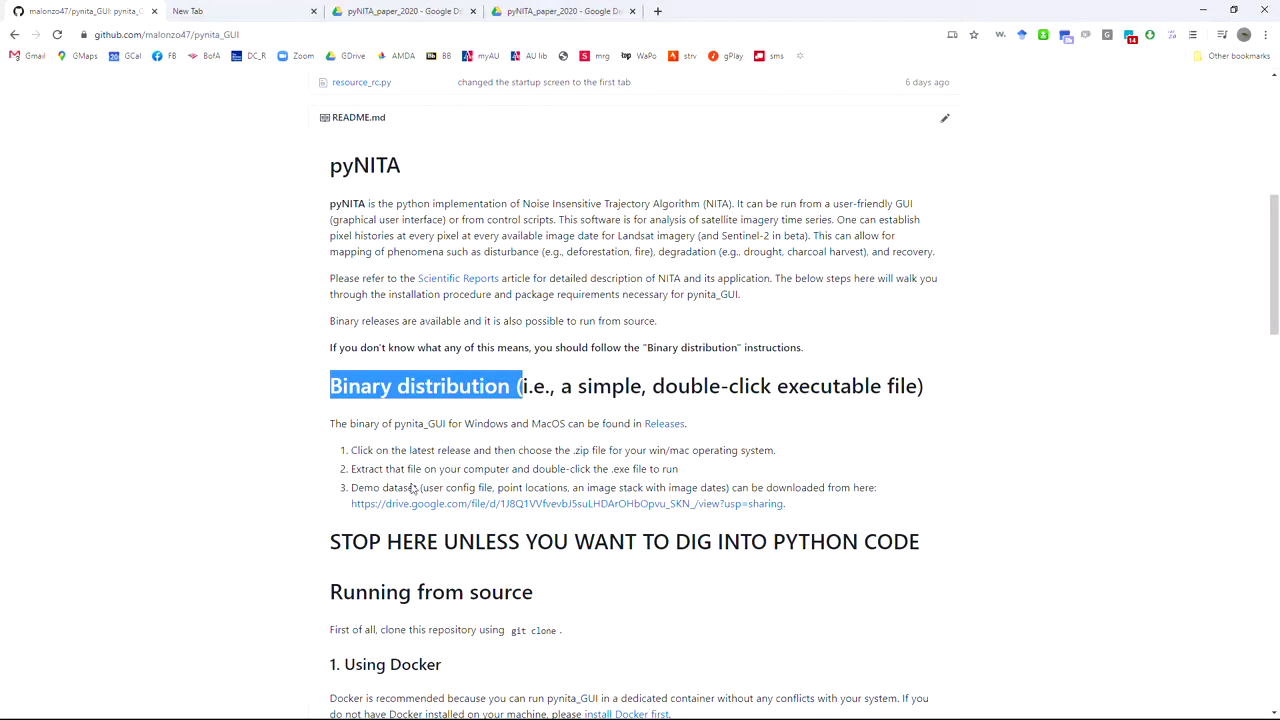
pyautogui.moveTo(351, 488); pyautogui.dragTo(435, 484)
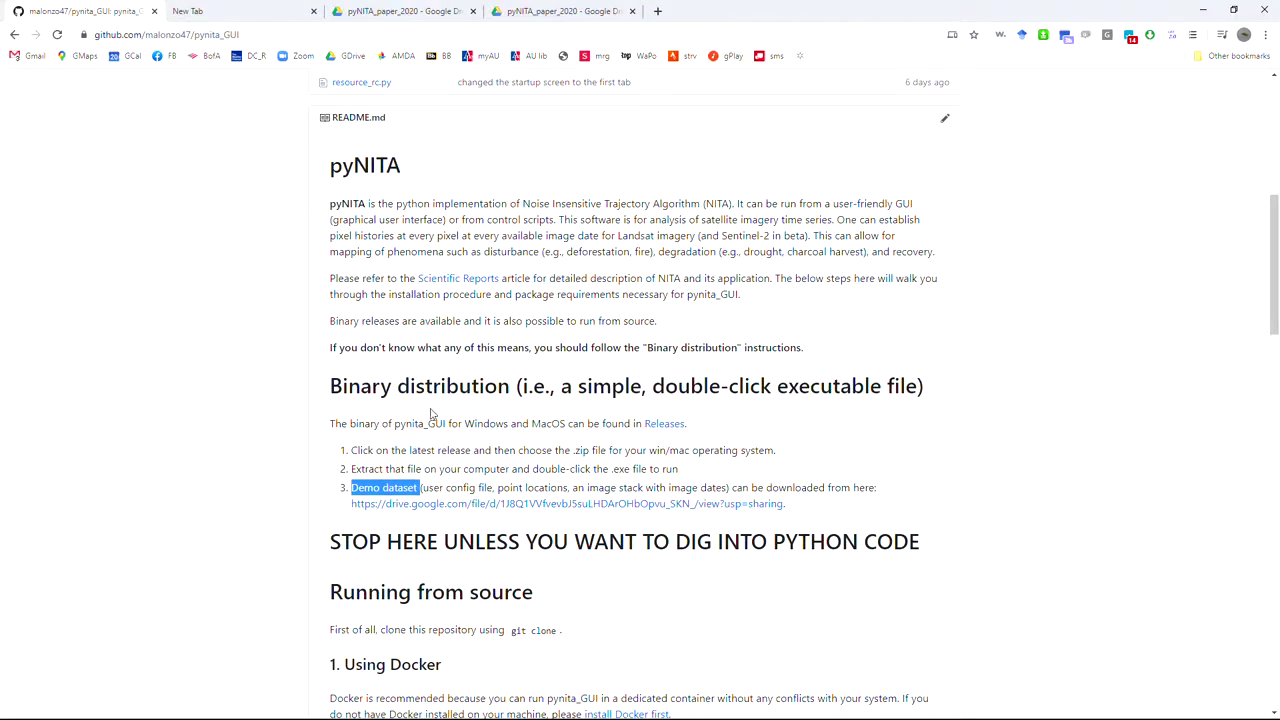
pyautogui.click(1, 445)
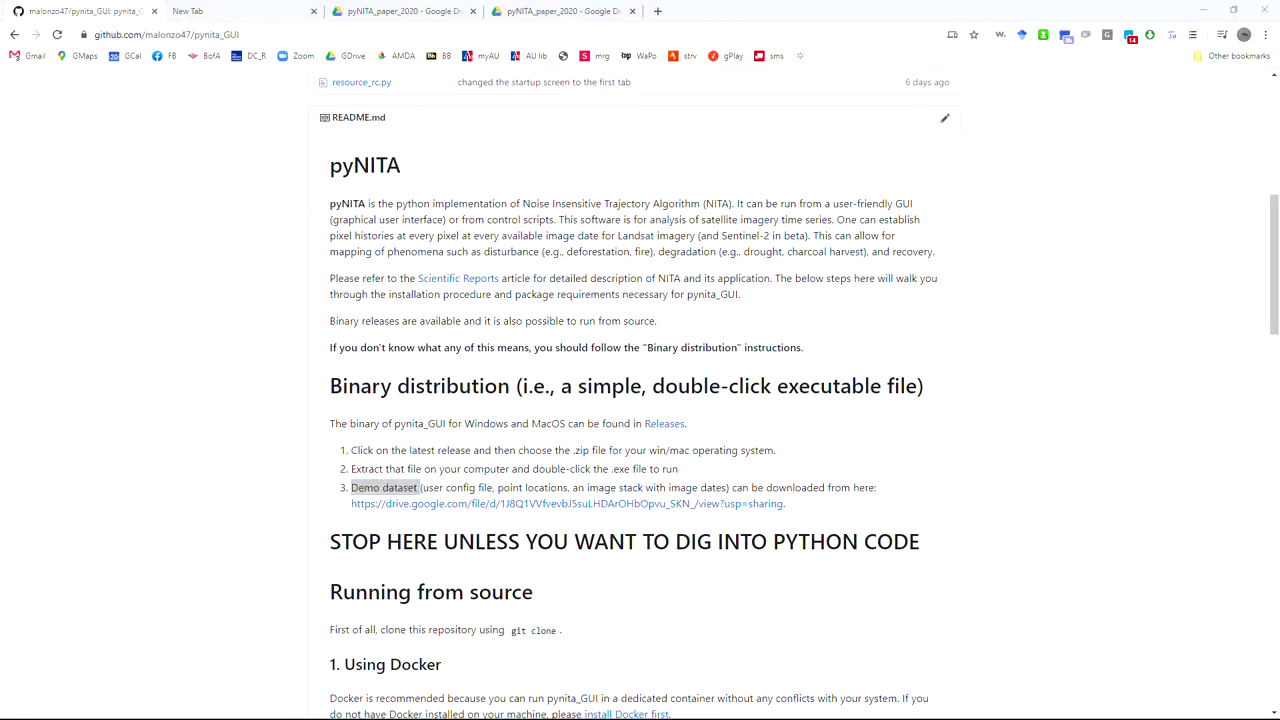
# Switch to the pyNITA window, bring it in front of the file browser and reposition it.
pyautogui.hotkey('alt', 'Tab')
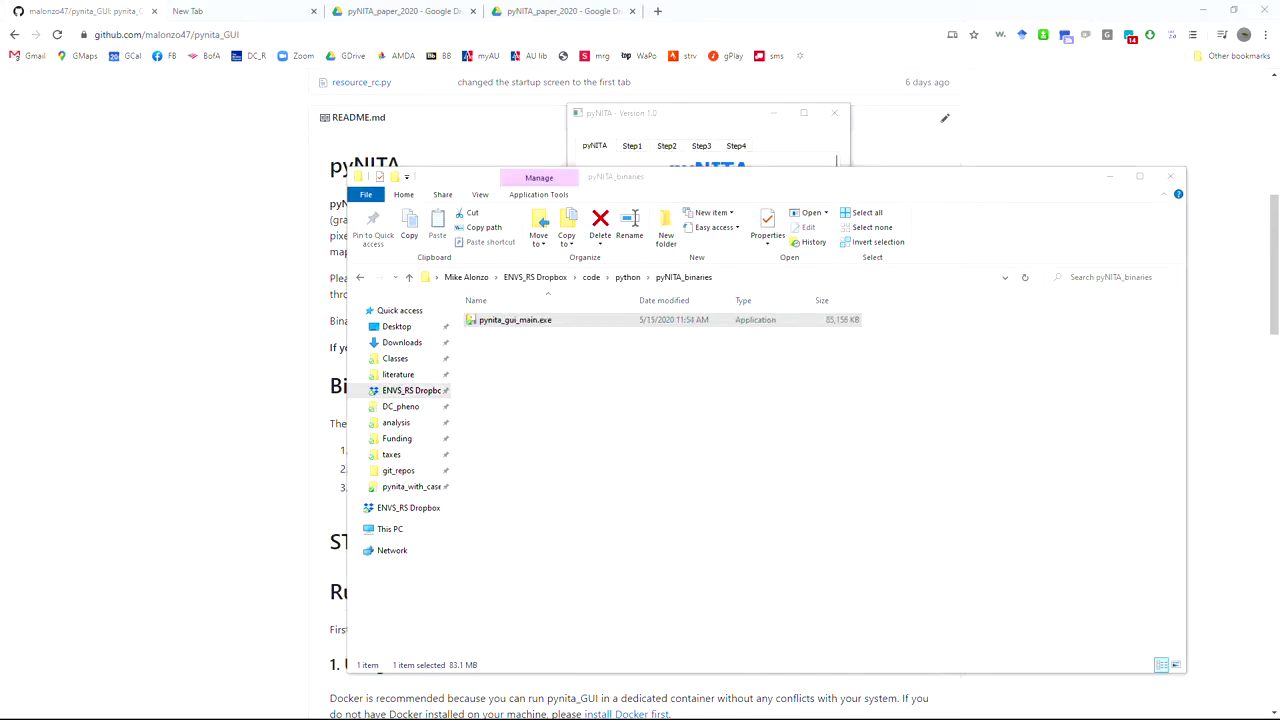
pyautogui.click(734, 120)
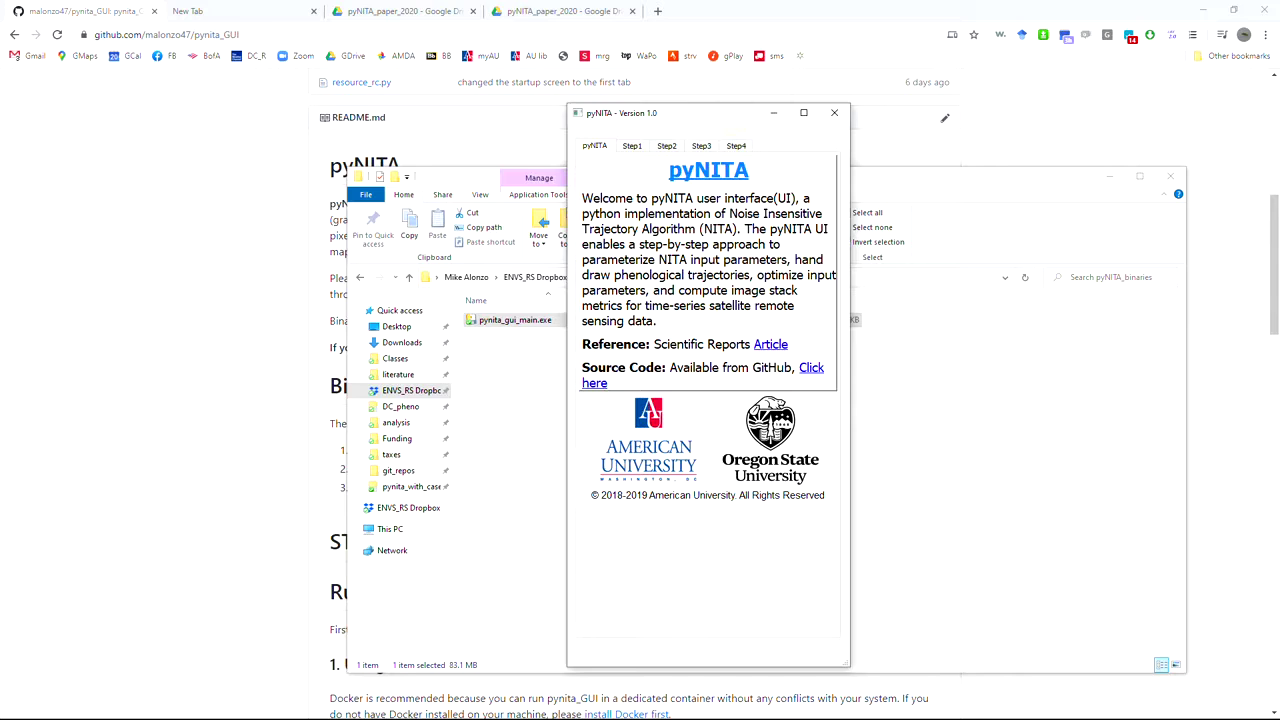
pyautogui.moveTo(712, 118); pyautogui.dragTo(648, 118)
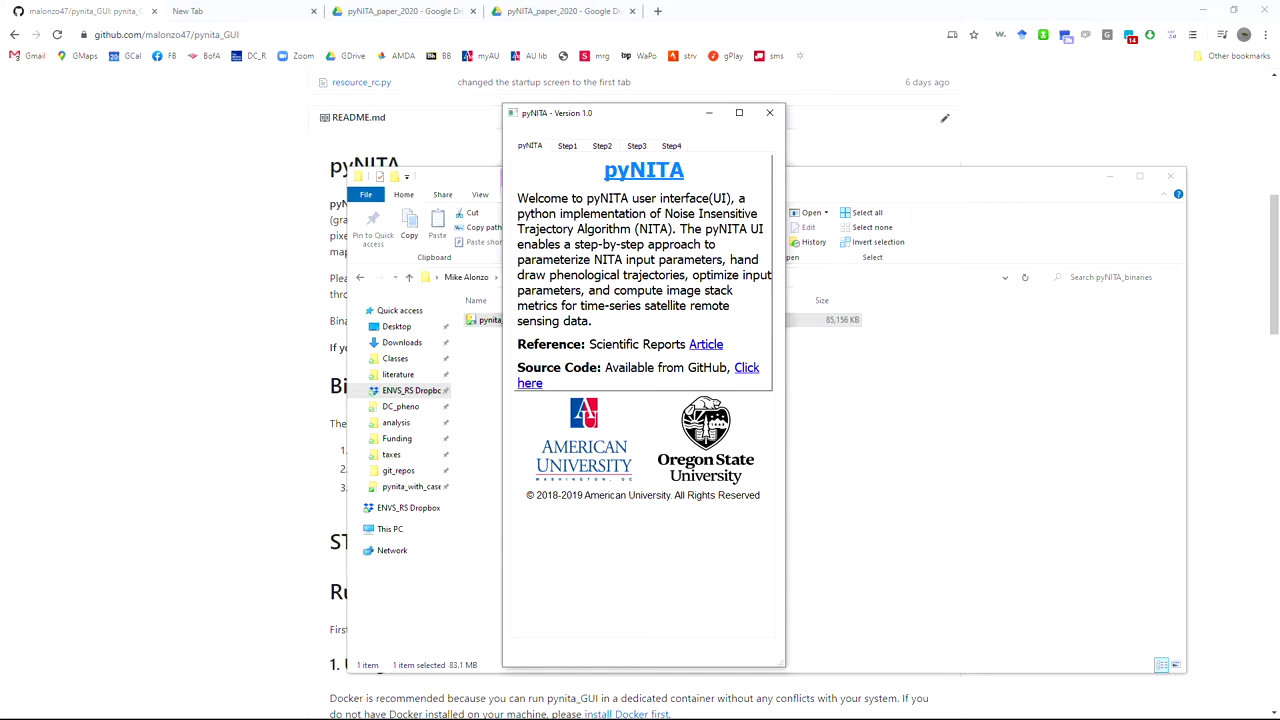
# Set the Step1 working directory to the git_repos/pynita_GUI/demo_dataset folder and submit it.
pyautogui.click(567, 146)
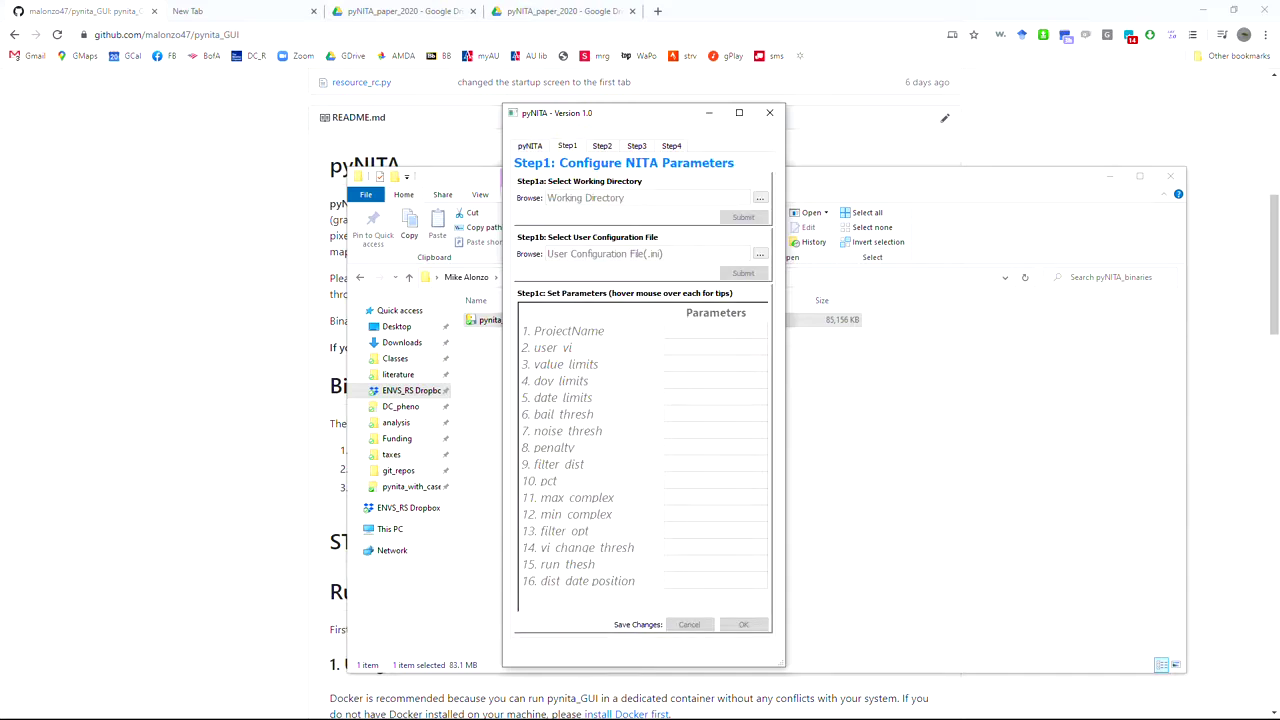
pyautogui.click(760, 198)
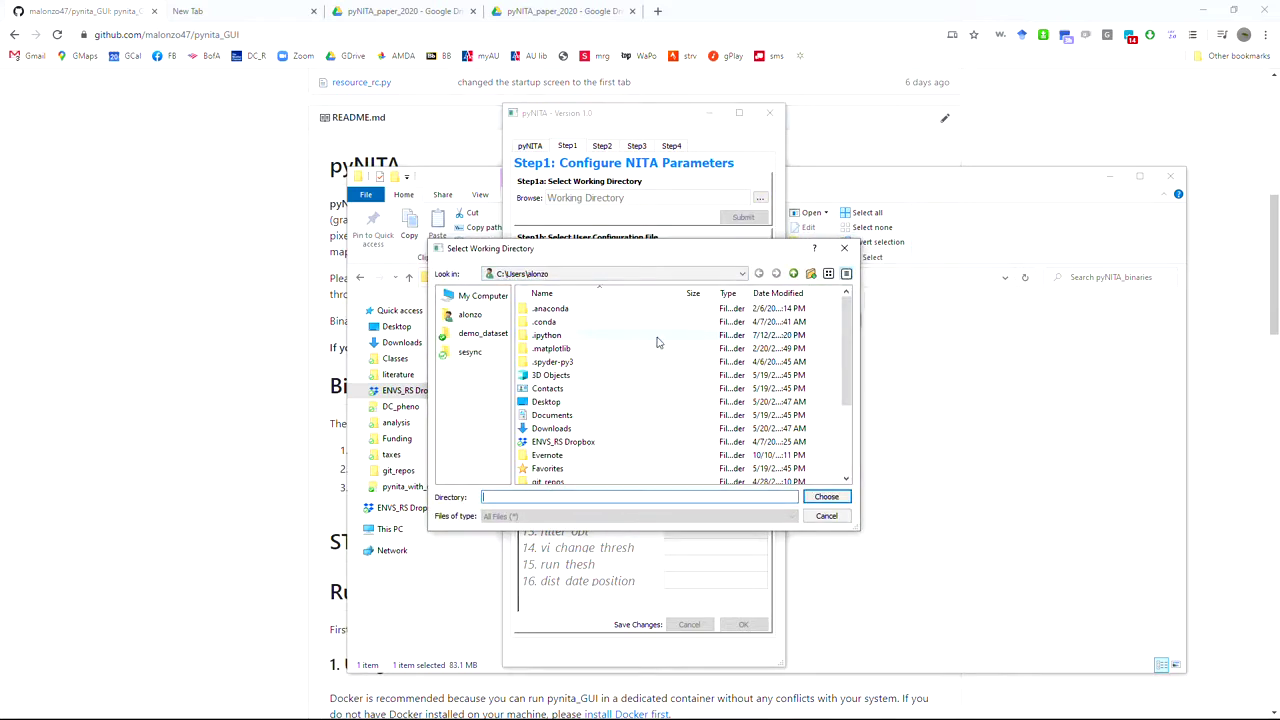
pyautogui.moveTo(846, 362); pyautogui.dragTo(846, 418)
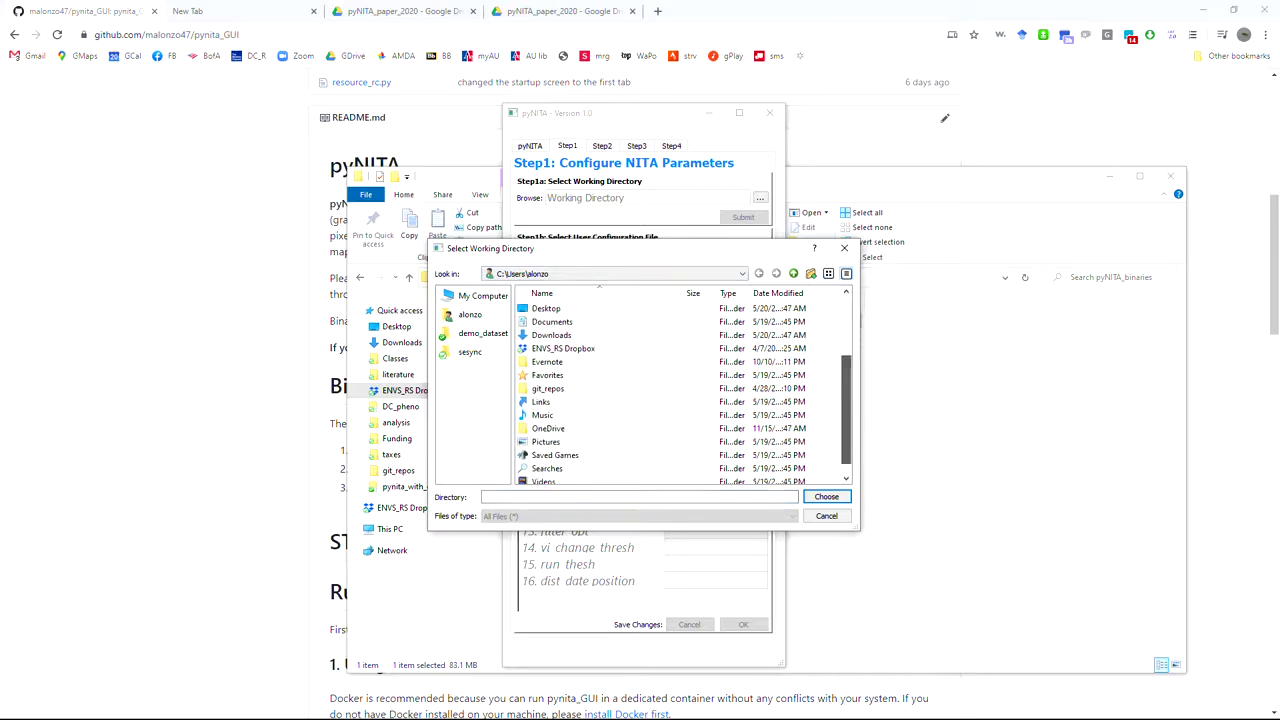
pyautogui.doubleClick(547, 389)
pyautogui.click(560, 311)
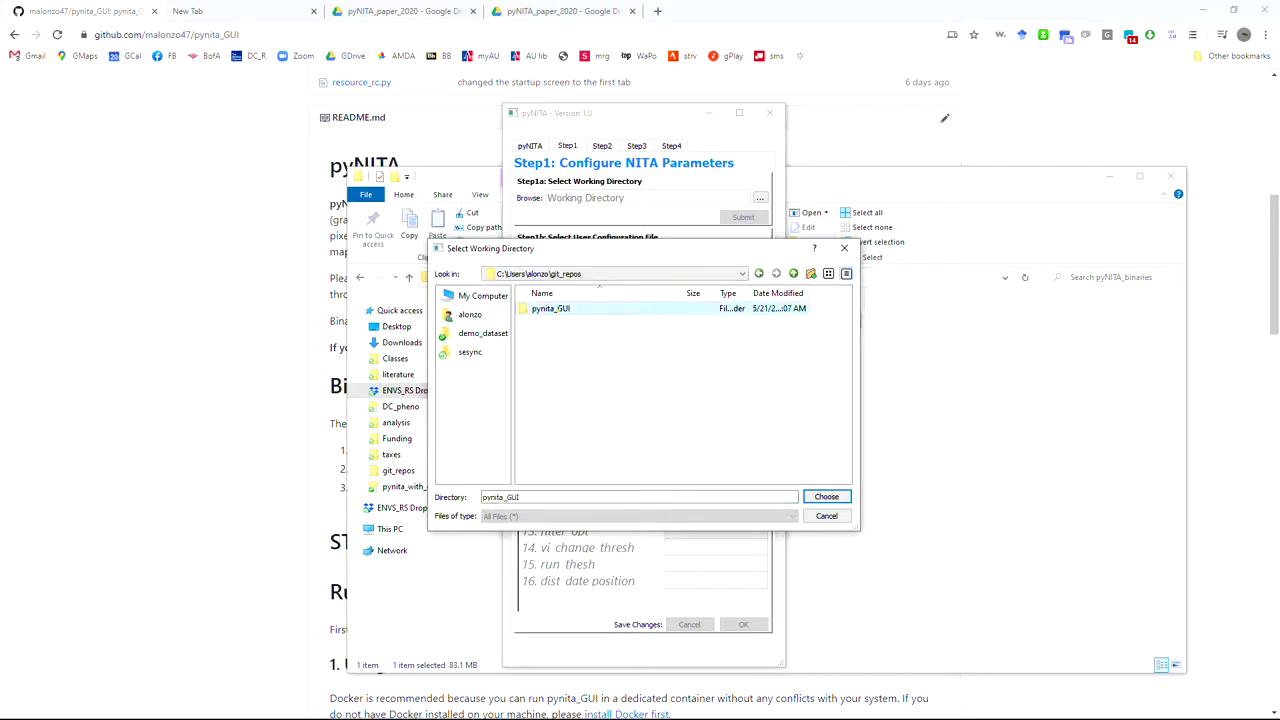
pyautogui.doubleClick(560, 310)
pyautogui.click(560, 308)
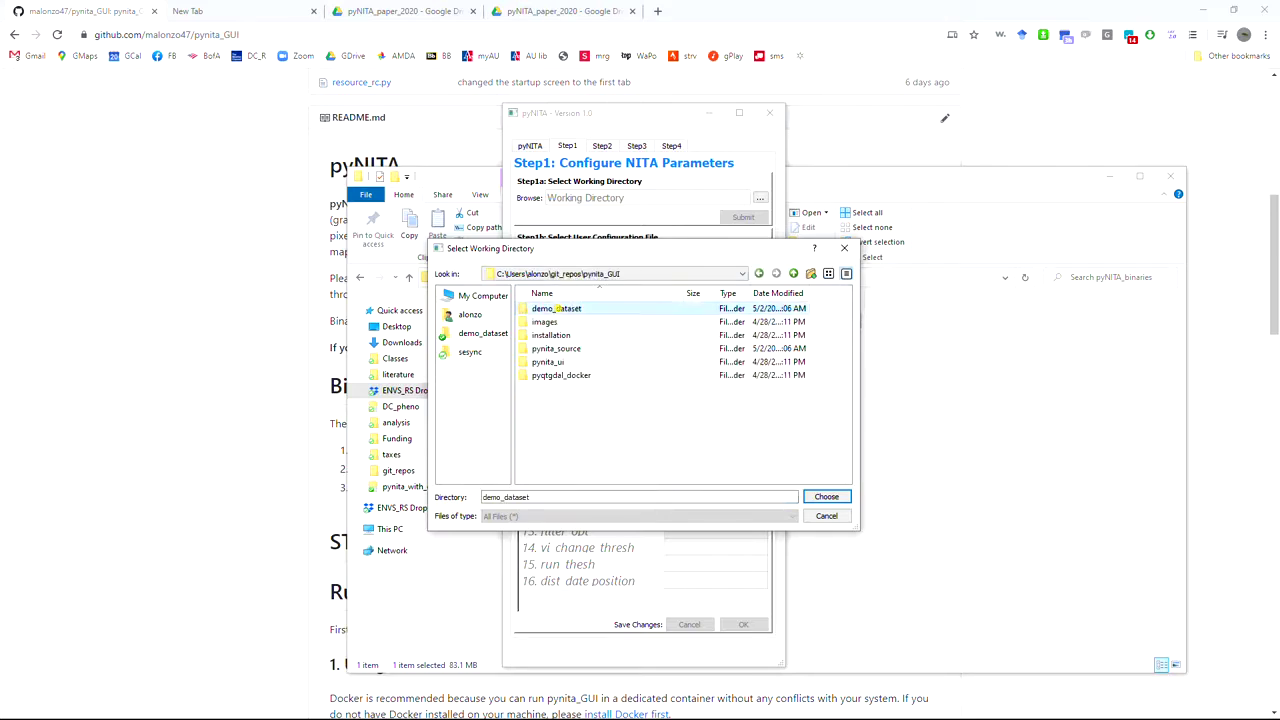
pyautogui.click(828, 496)
pyautogui.click(743, 224)
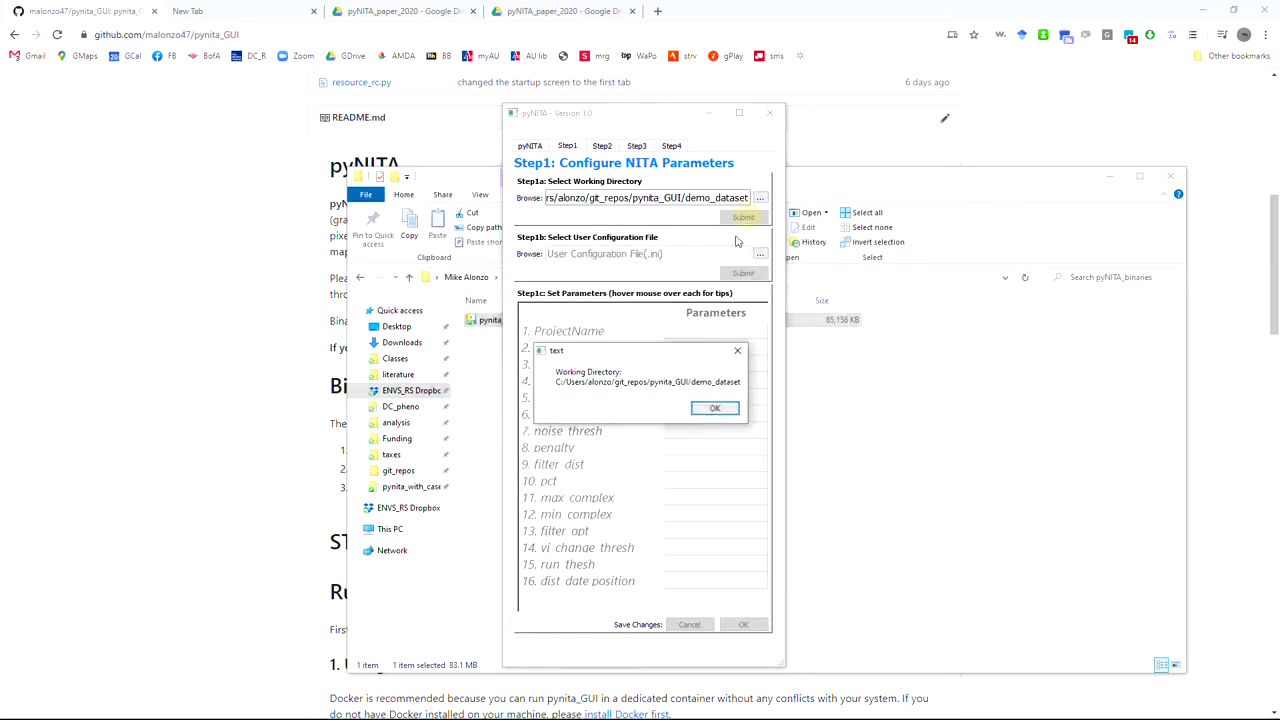
pyautogui.click(711, 408)
# Load user_configs.ini from the demo_dataset folder as the user configuration file to fill in the NITA parameters.
pyautogui.click(760, 254)
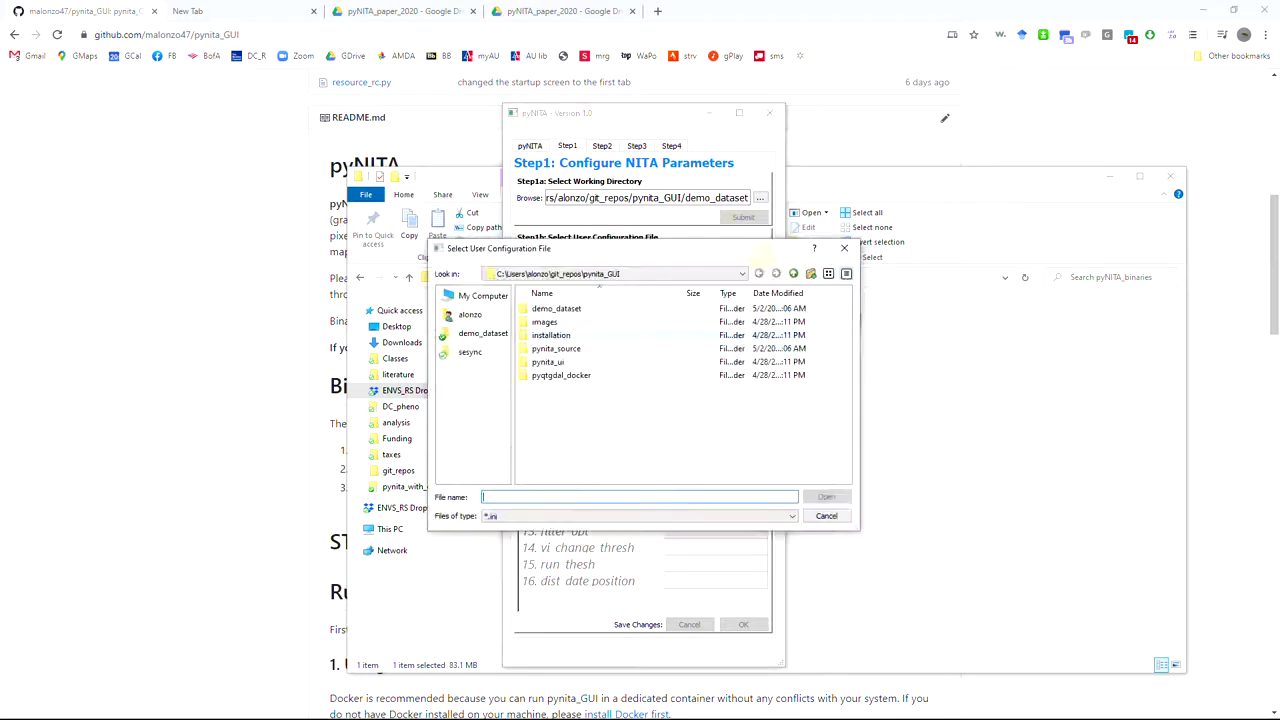
pyautogui.doubleClick(556, 309)
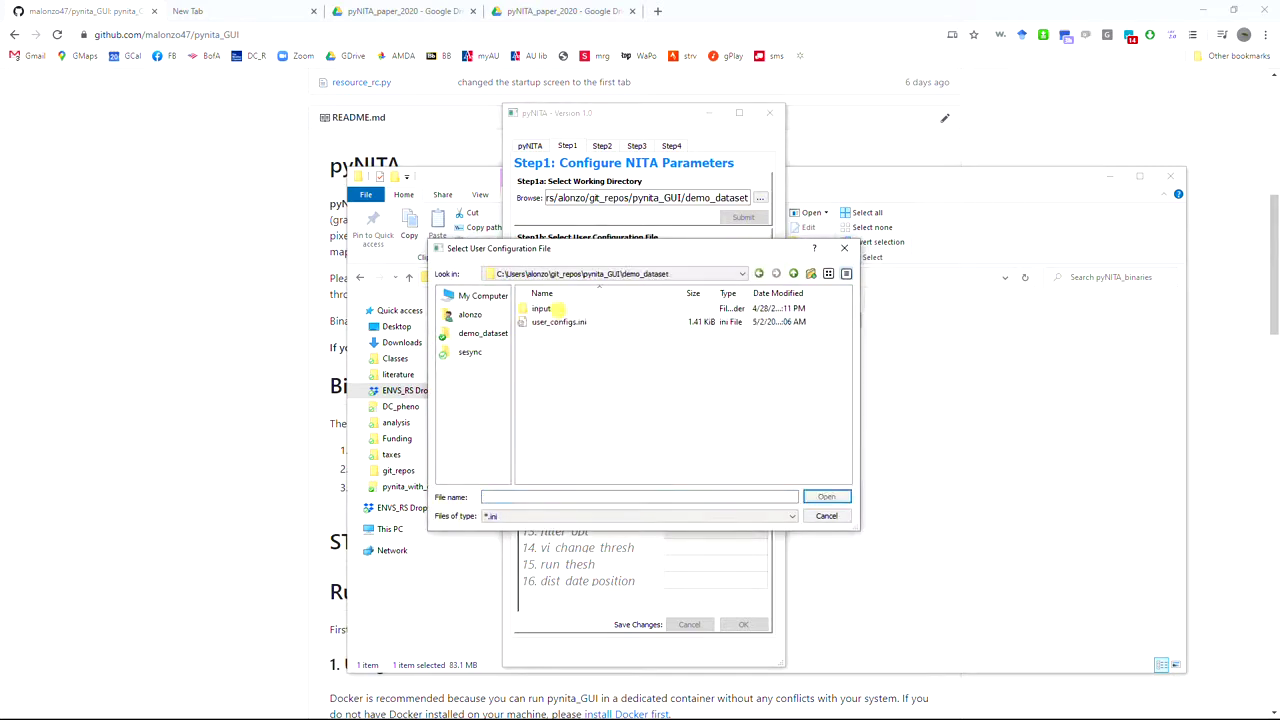
pyautogui.doubleClick(564, 323)
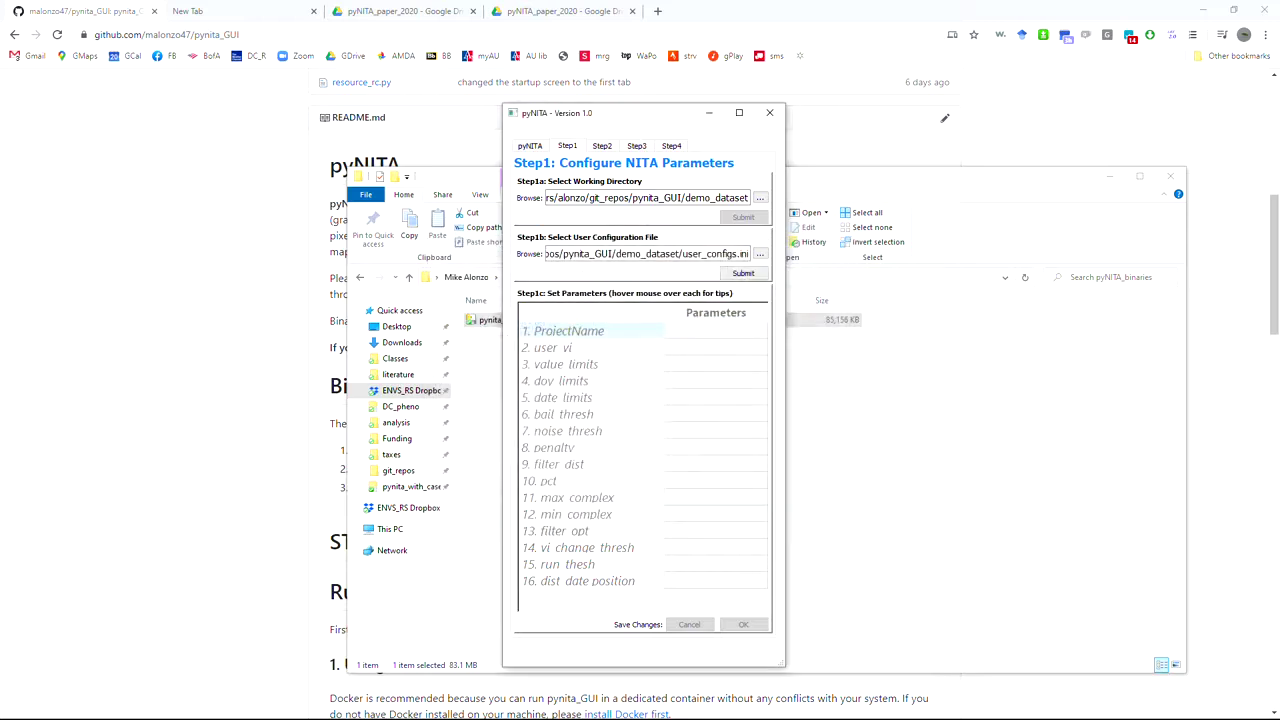
pyautogui.click(744, 274)
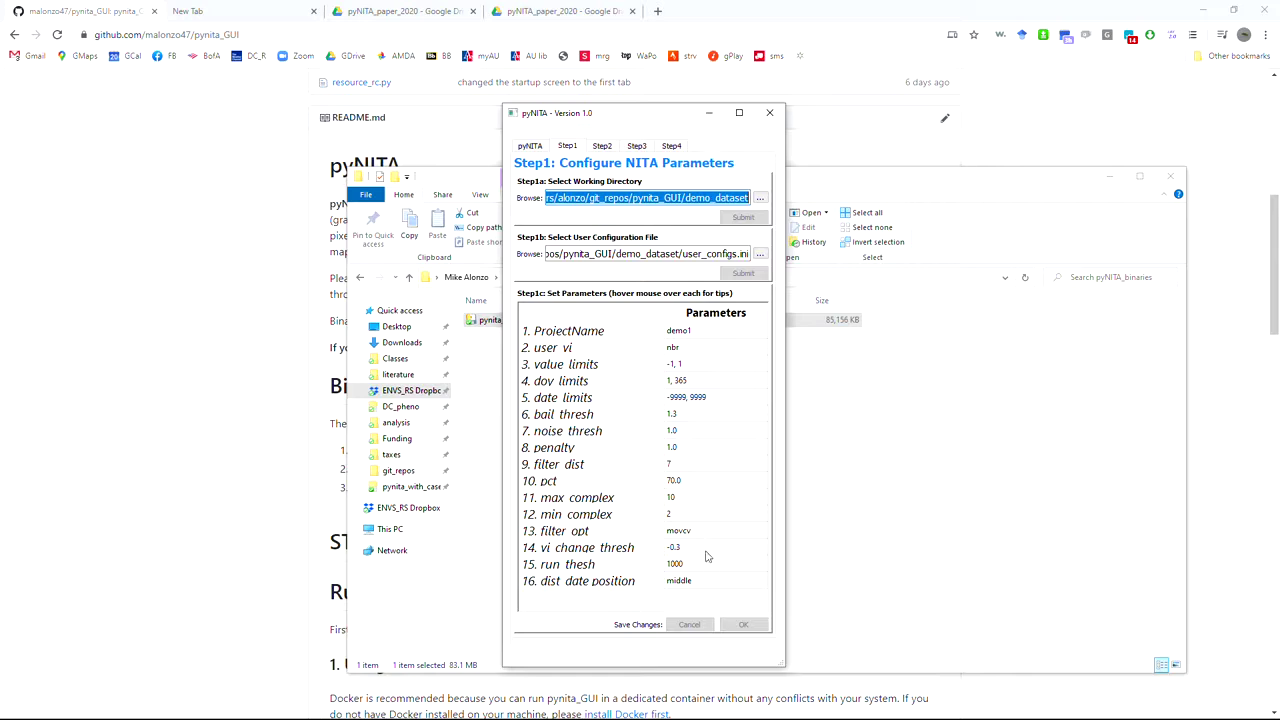
pyautogui.moveTo(700, 547)
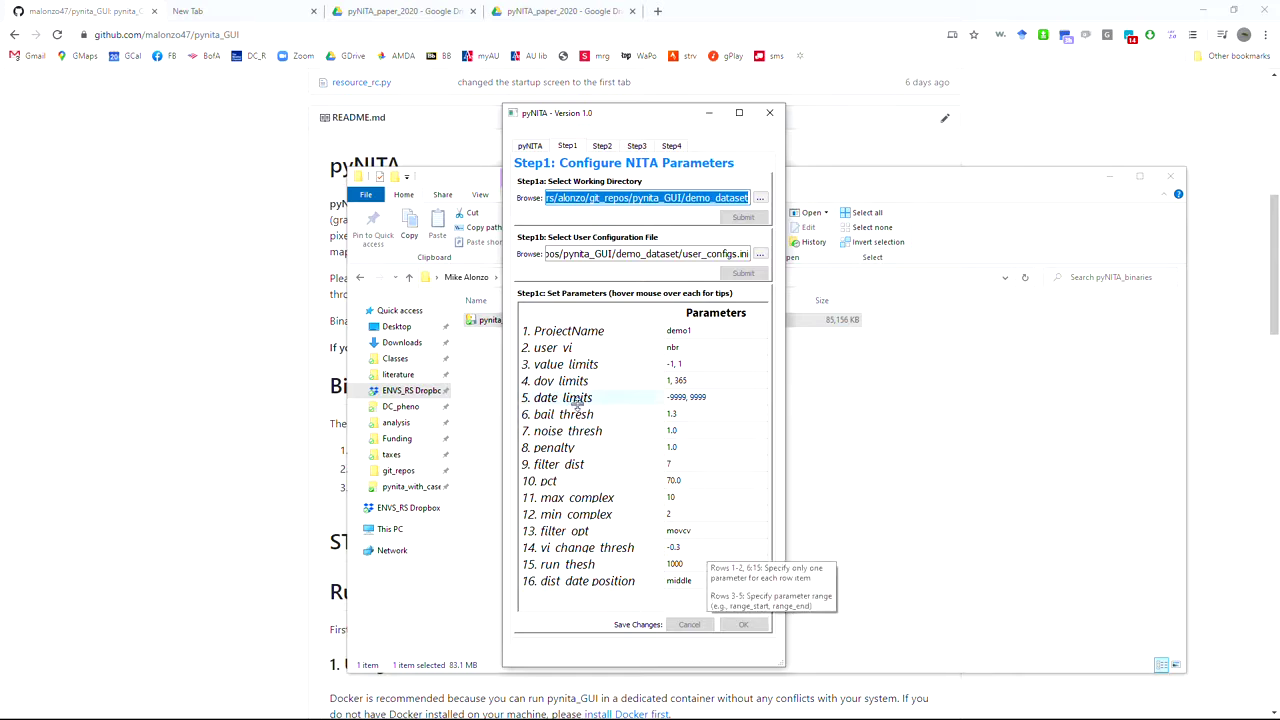
pyautogui.moveTo(580, 405)
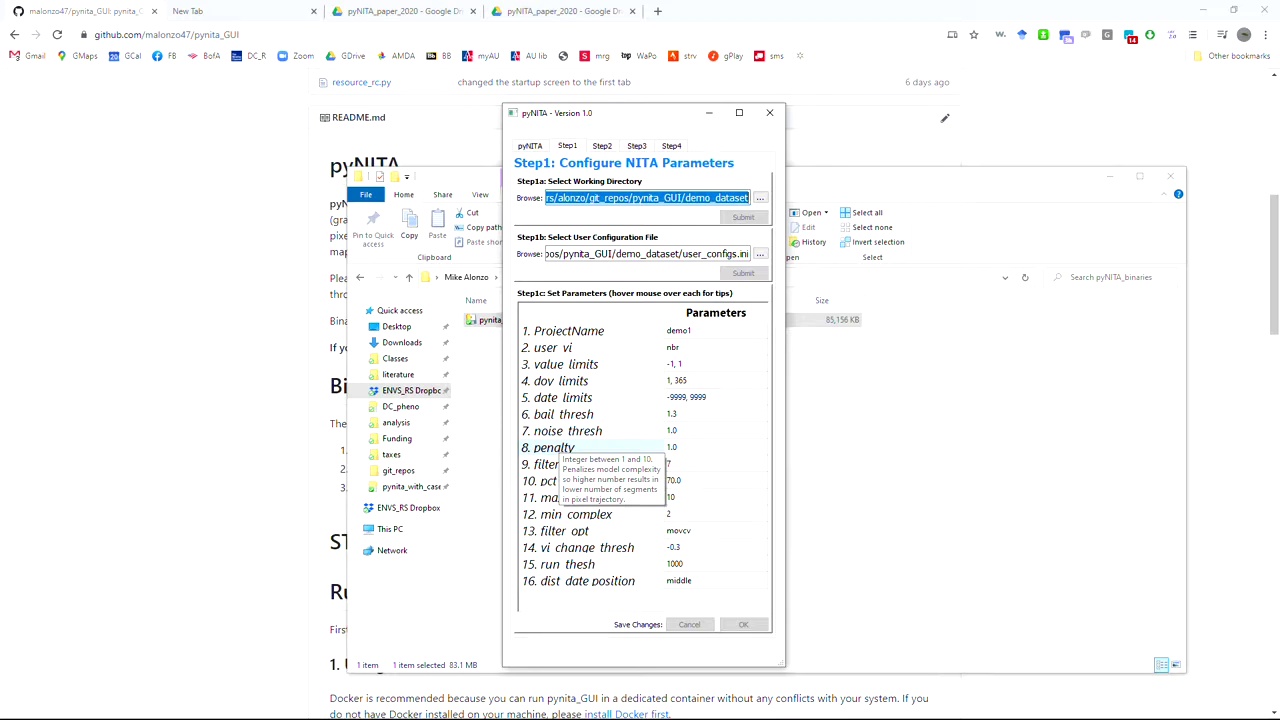
# Submit oilpalm_sample_pts.csv from the demo dataset's input folder as the Step2 points extraction file.
pyautogui.click(604, 147)
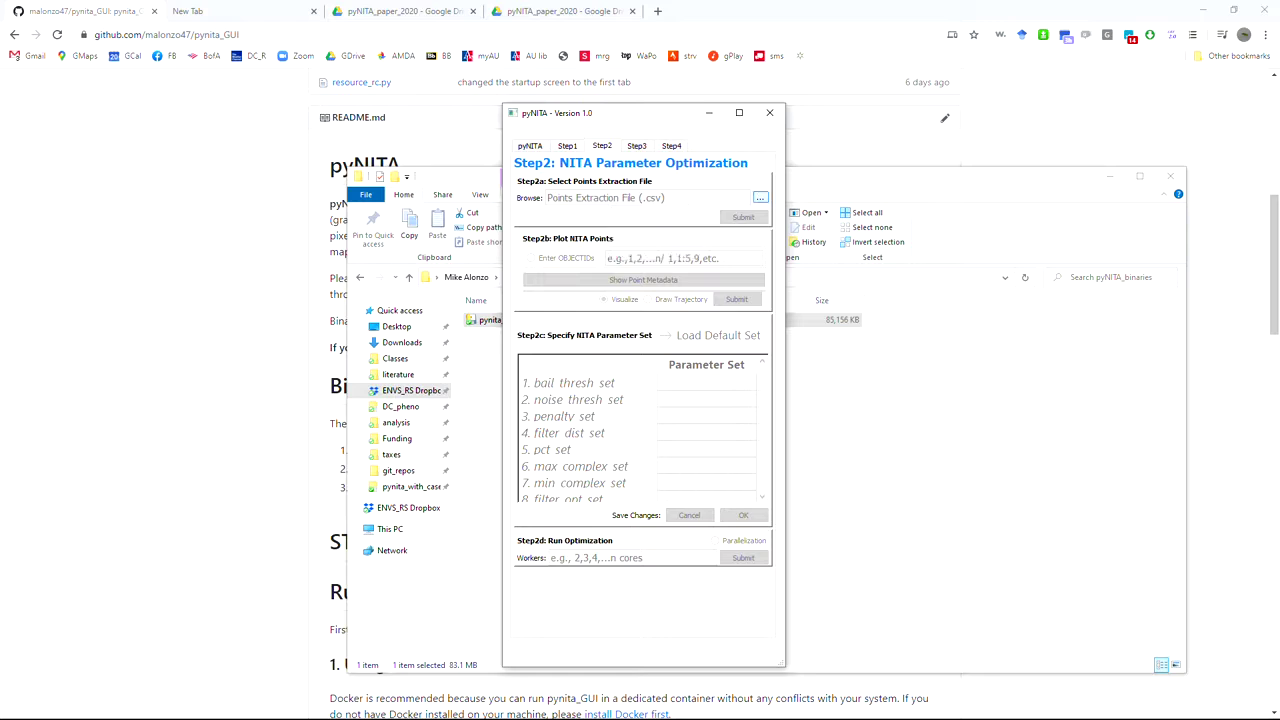
pyautogui.click(760, 198)
pyautogui.doubleClick(541, 309)
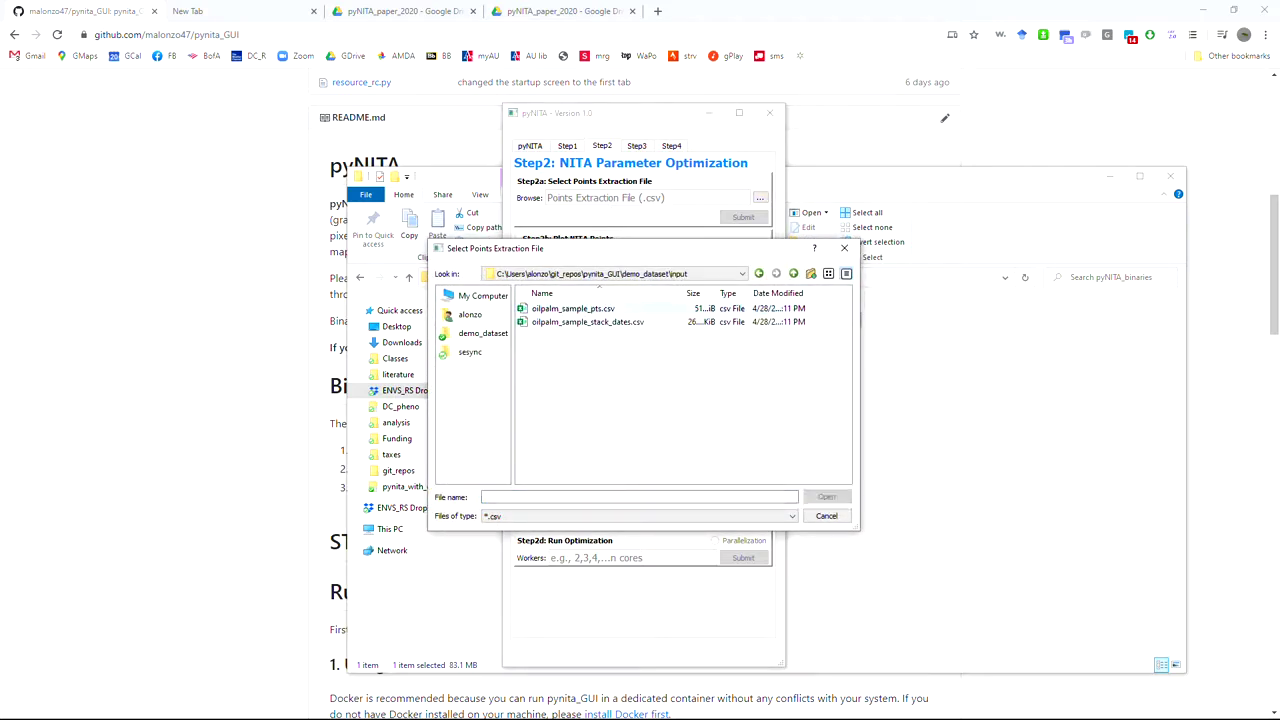
pyautogui.doubleClick(573, 309)
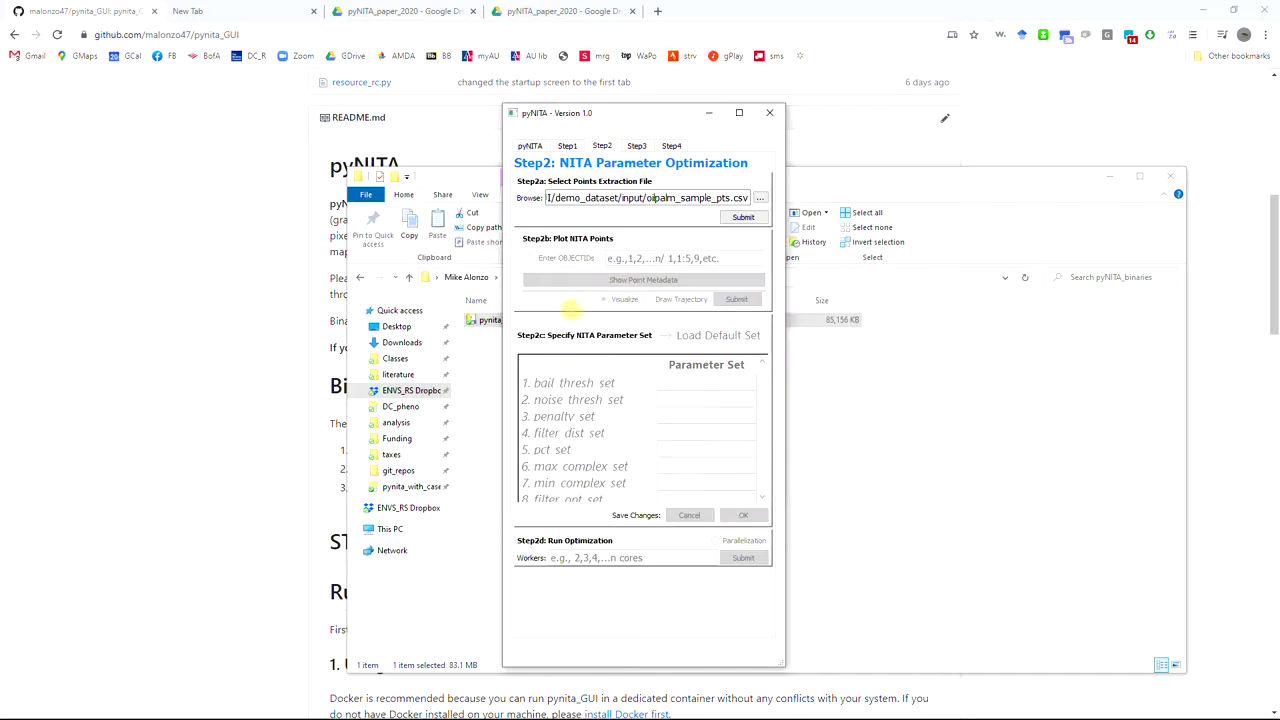
pyautogui.click(743, 217)
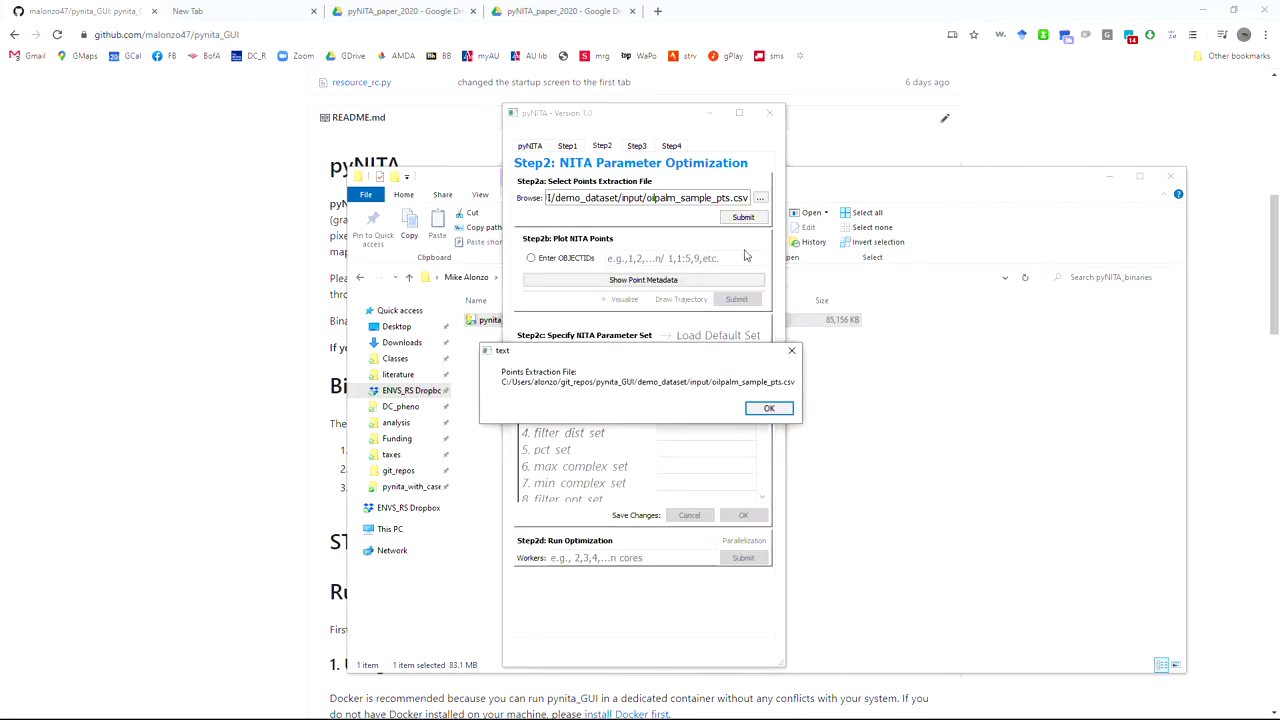
pyautogui.click(766, 405)
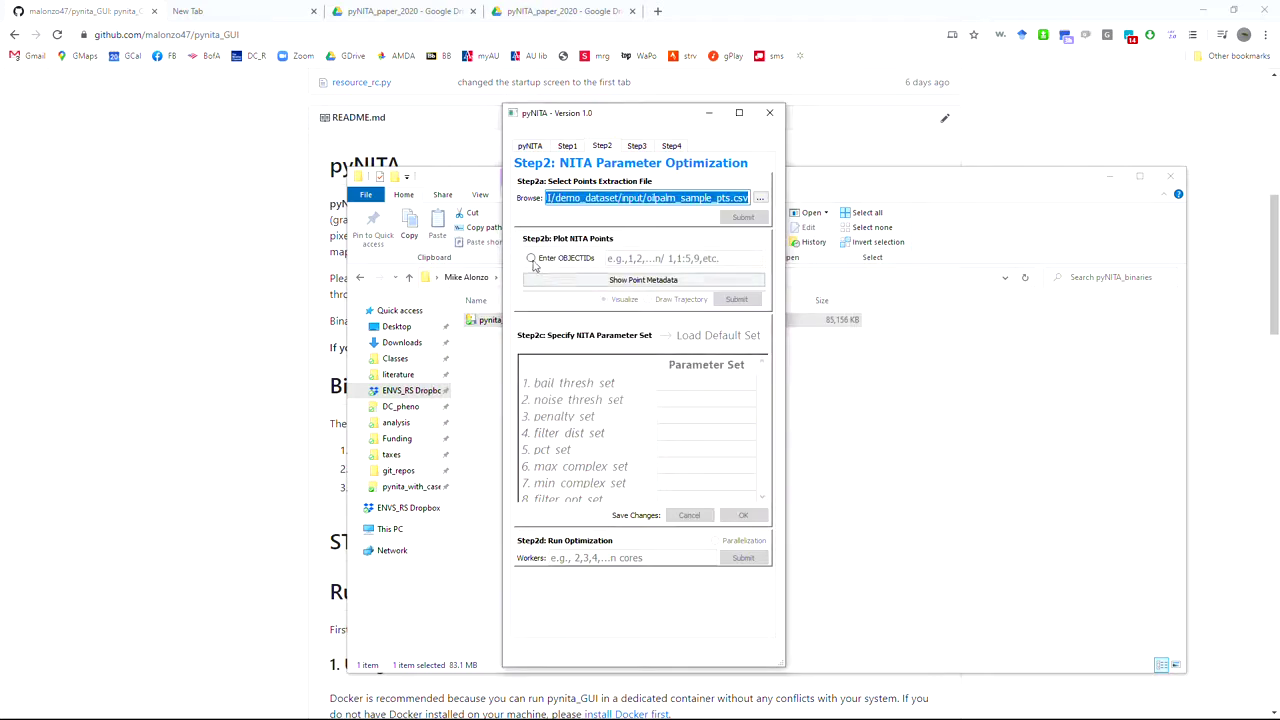
# Enable plotting by OBJECTID and view the point metadata table in a wider window, closing it when done.
pyautogui.click(531, 258)
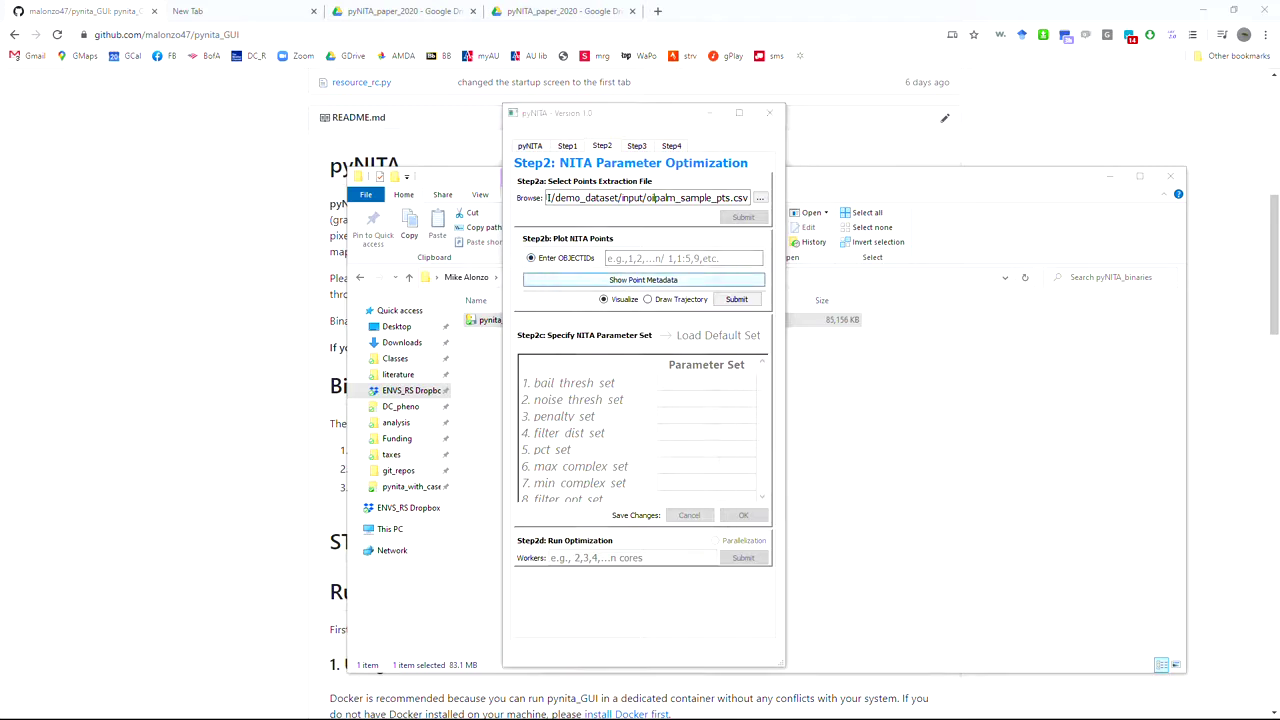
pyautogui.click(626, 282)
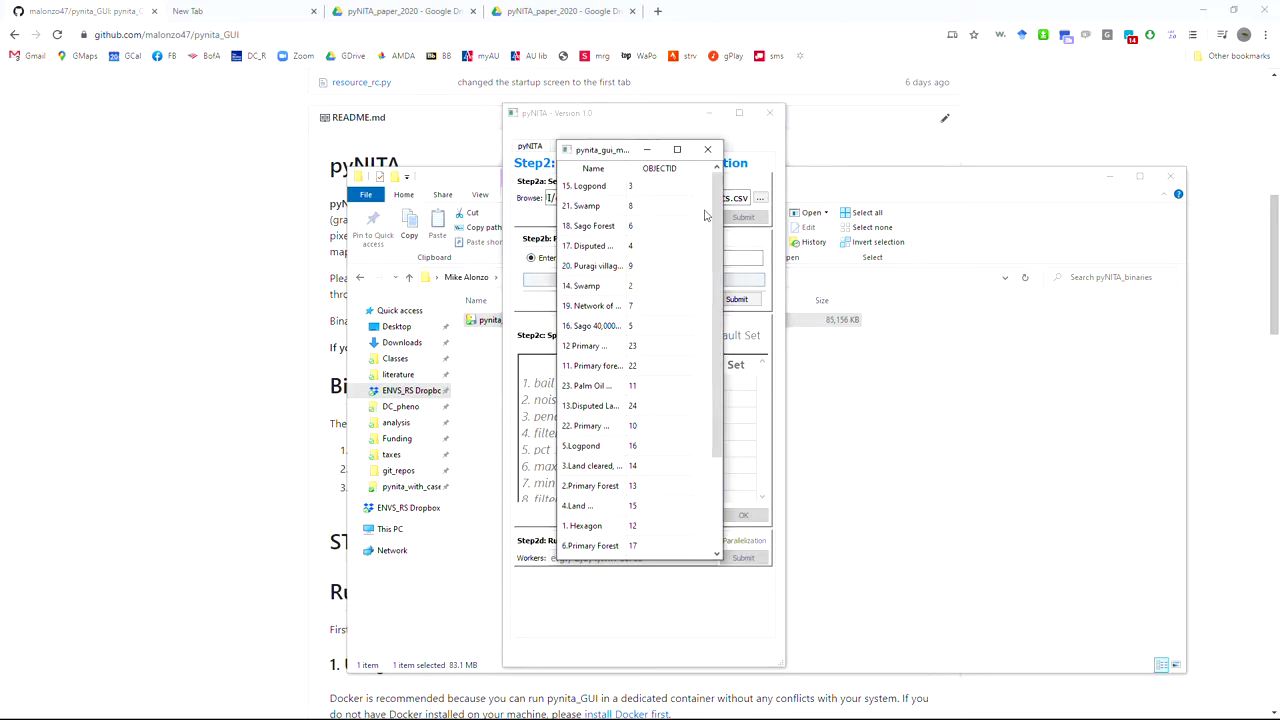
pyautogui.moveTo(625, 167); pyautogui.dragTo(787, 203)
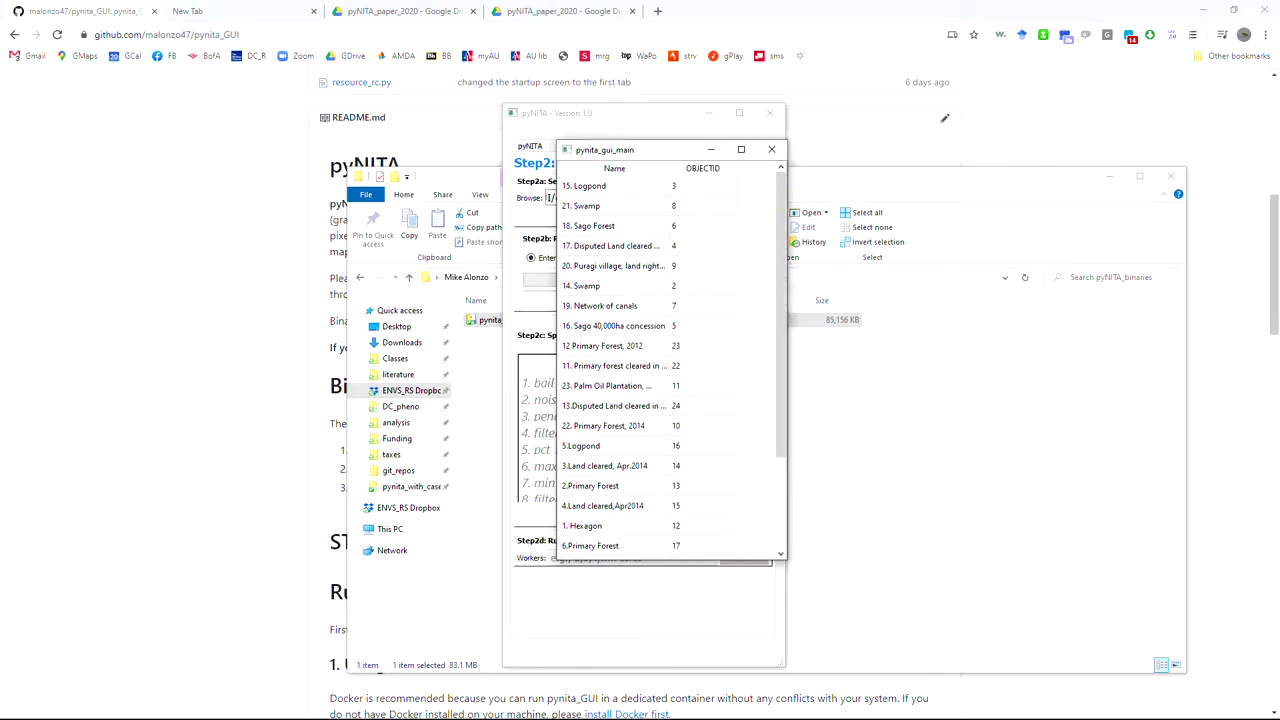
pyautogui.click(771, 149)
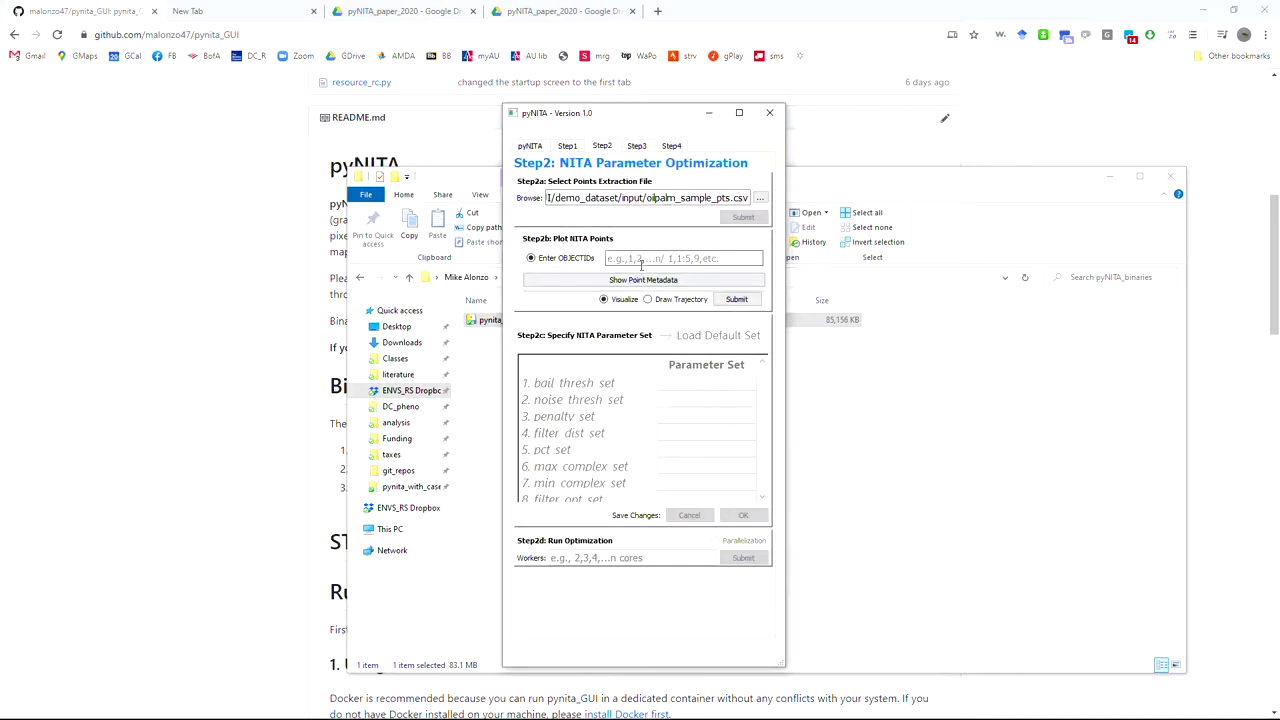
# Visualize the NITA trajectories for OBJECTIDs 1:9, enlarge the figure to examine the plots, and close it.
pyautogui.click(650, 258)
pyautogui.write('1:9')
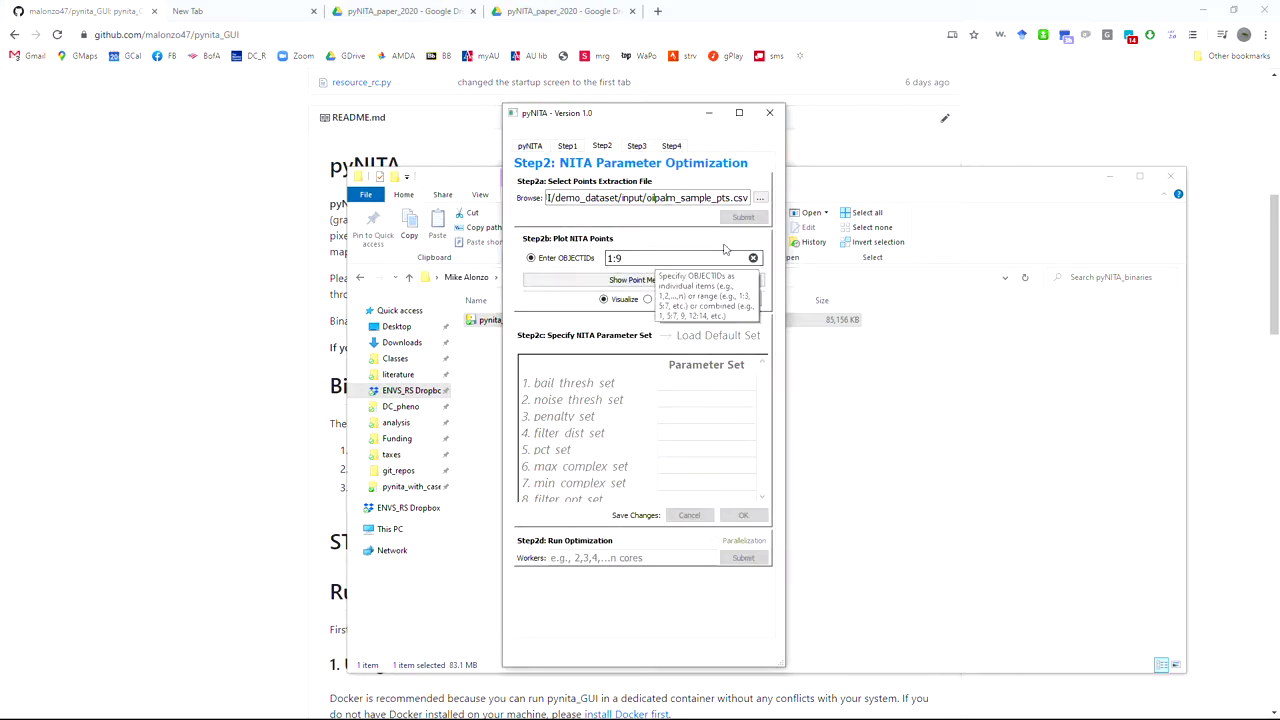
pyautogui.click(736, 299)
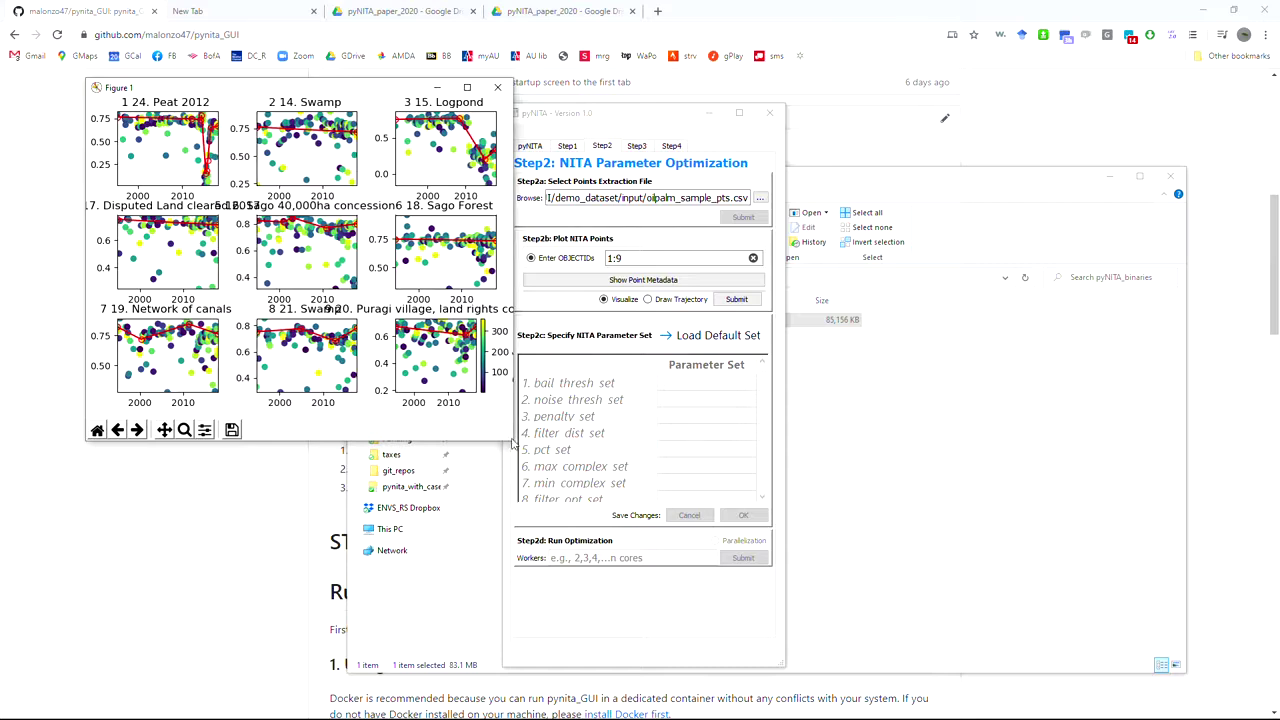
pyautogui.moveTo(513, 441); pyautogui.dragTo(592, 499)
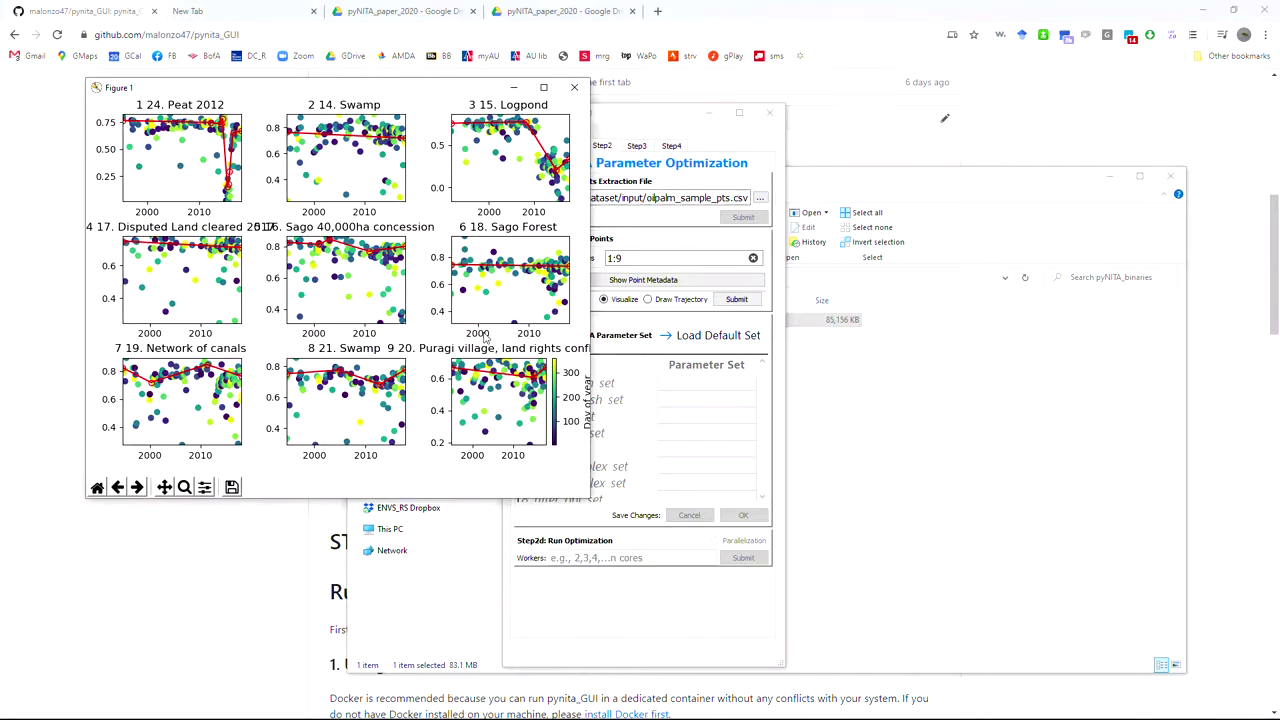
pyautogui.moveTo(590, 500); pyautogui.dragTo(785, 605)
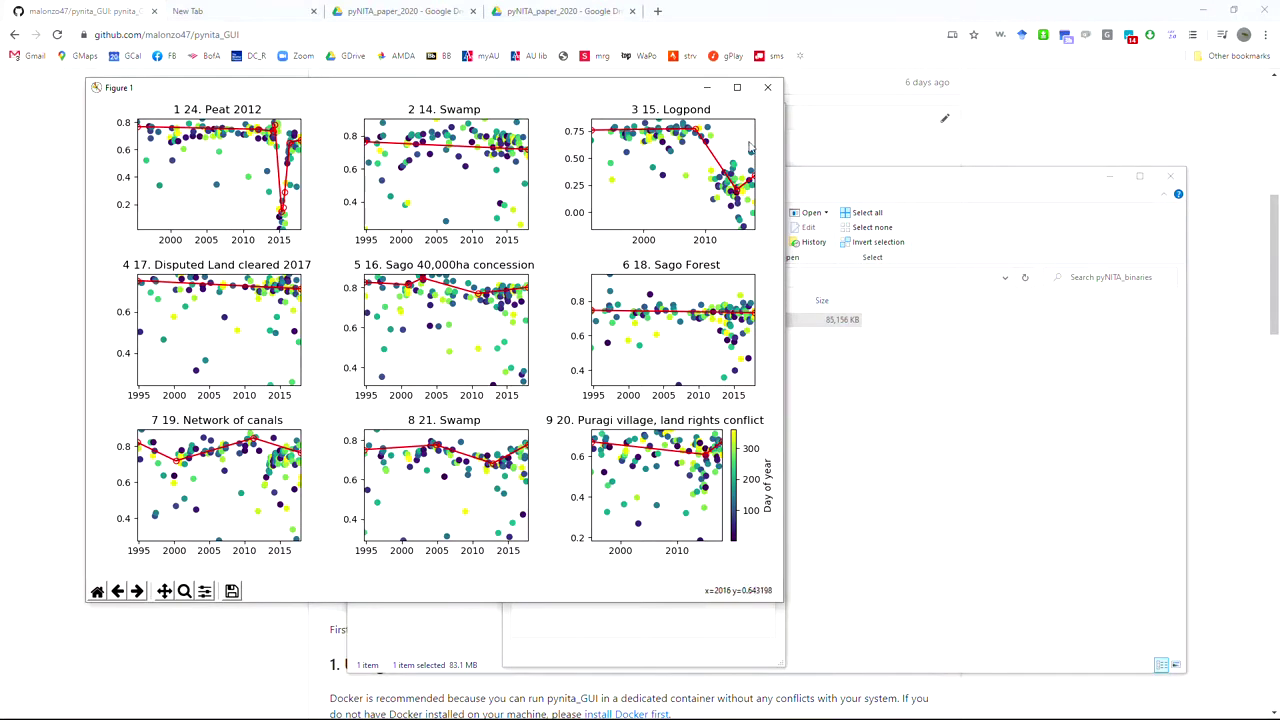
pyautogui.click(767, 87)
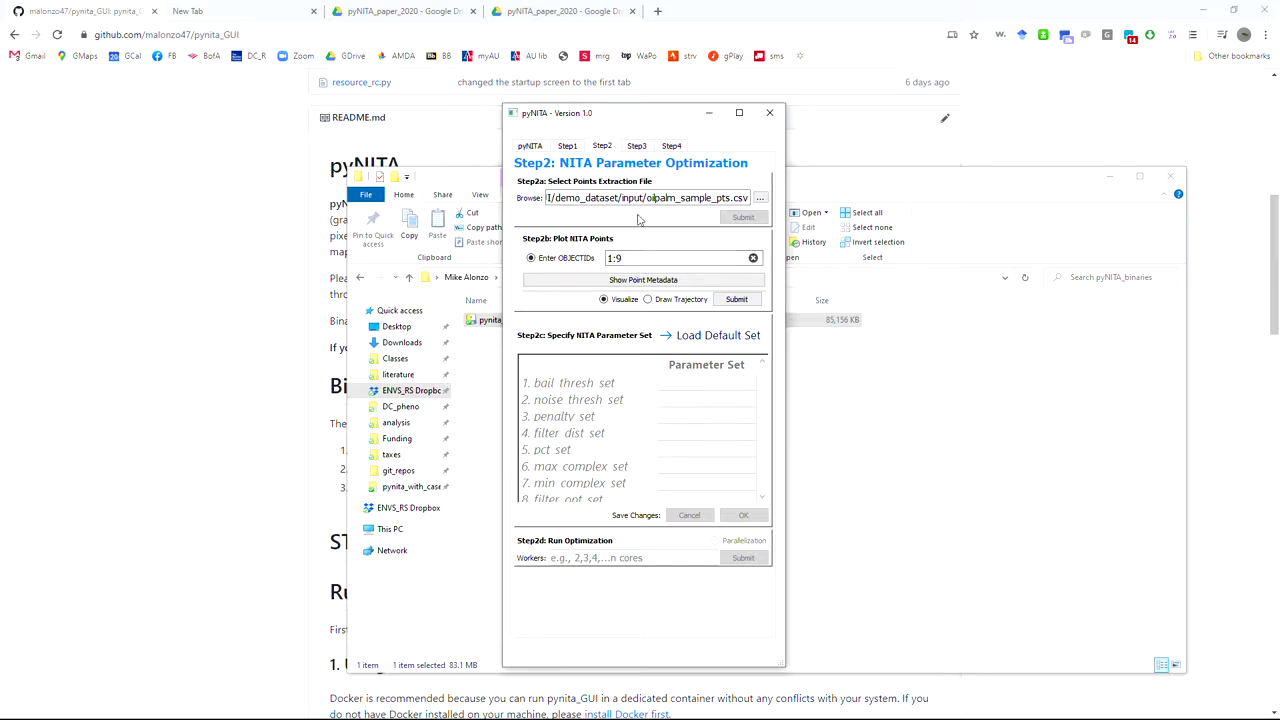
# Submit oilpalm_sample_nbr_stack.tif as the Step3 image stack file and oilpalm_sample_stack_dates.csv as the image dates file.
pyautogui.click(637, 146)
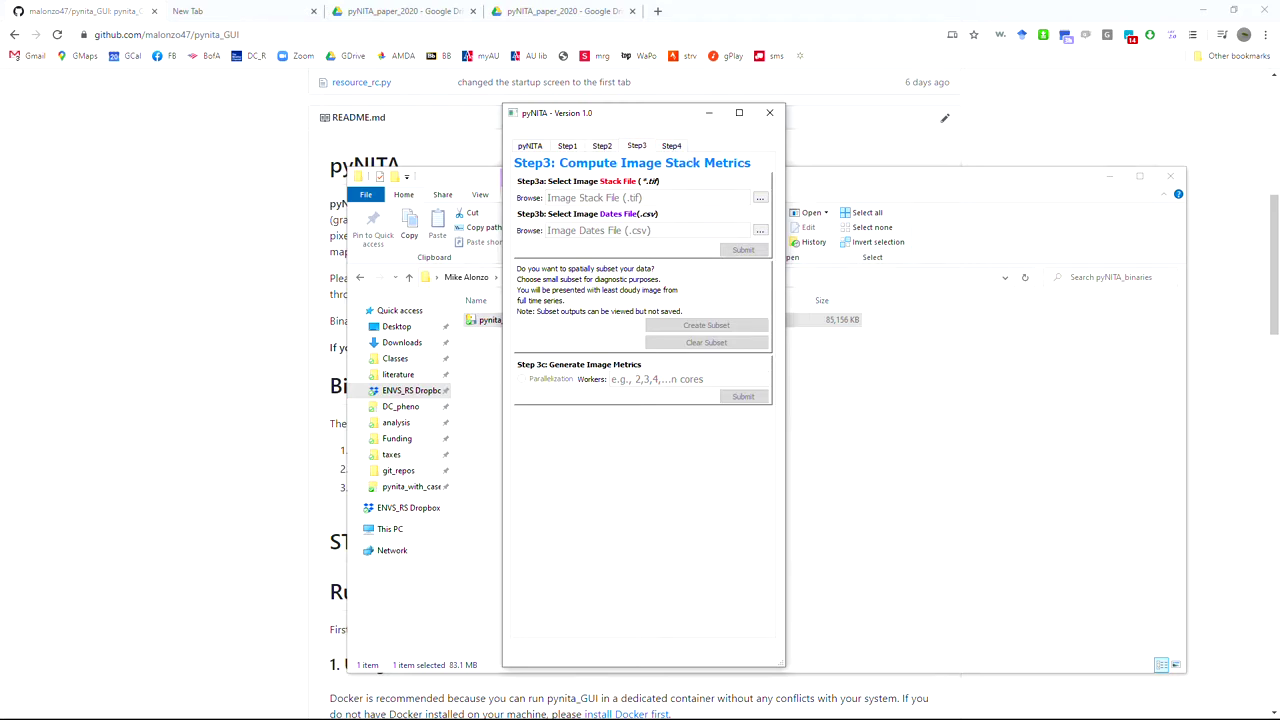
pyautogui.click(760, 199)
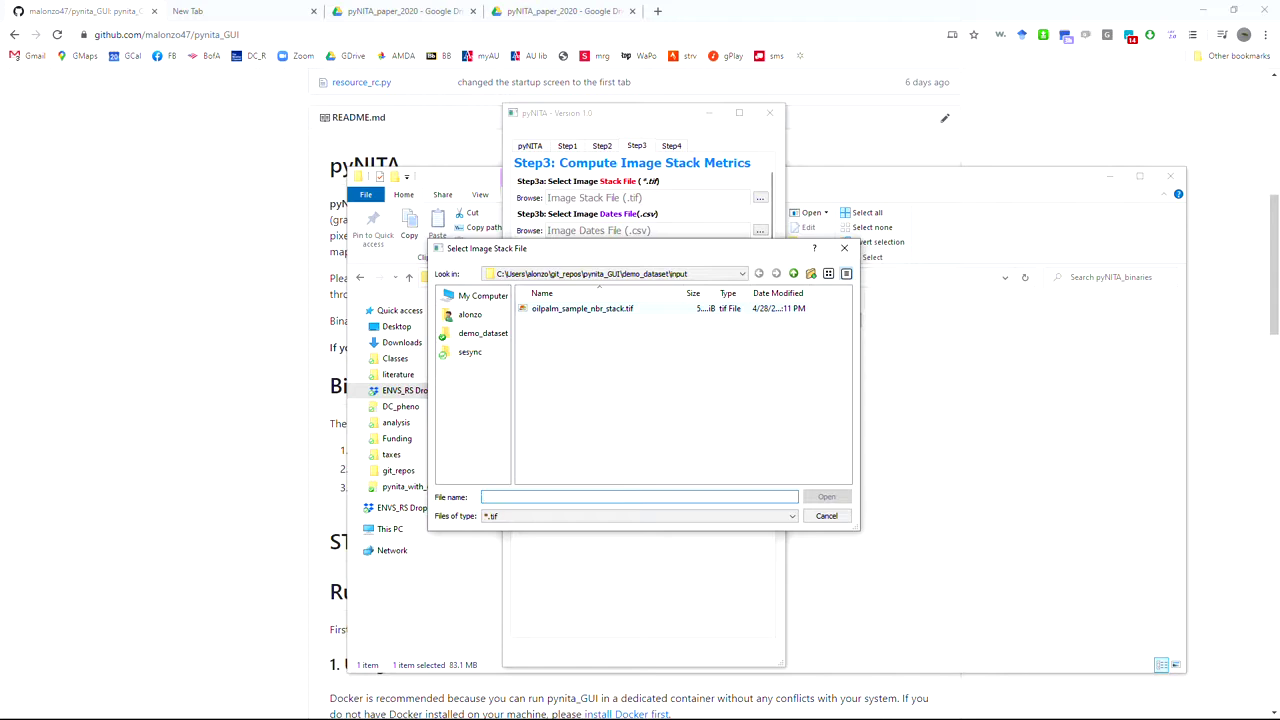
pyautogui.doubleClick(572, 310)
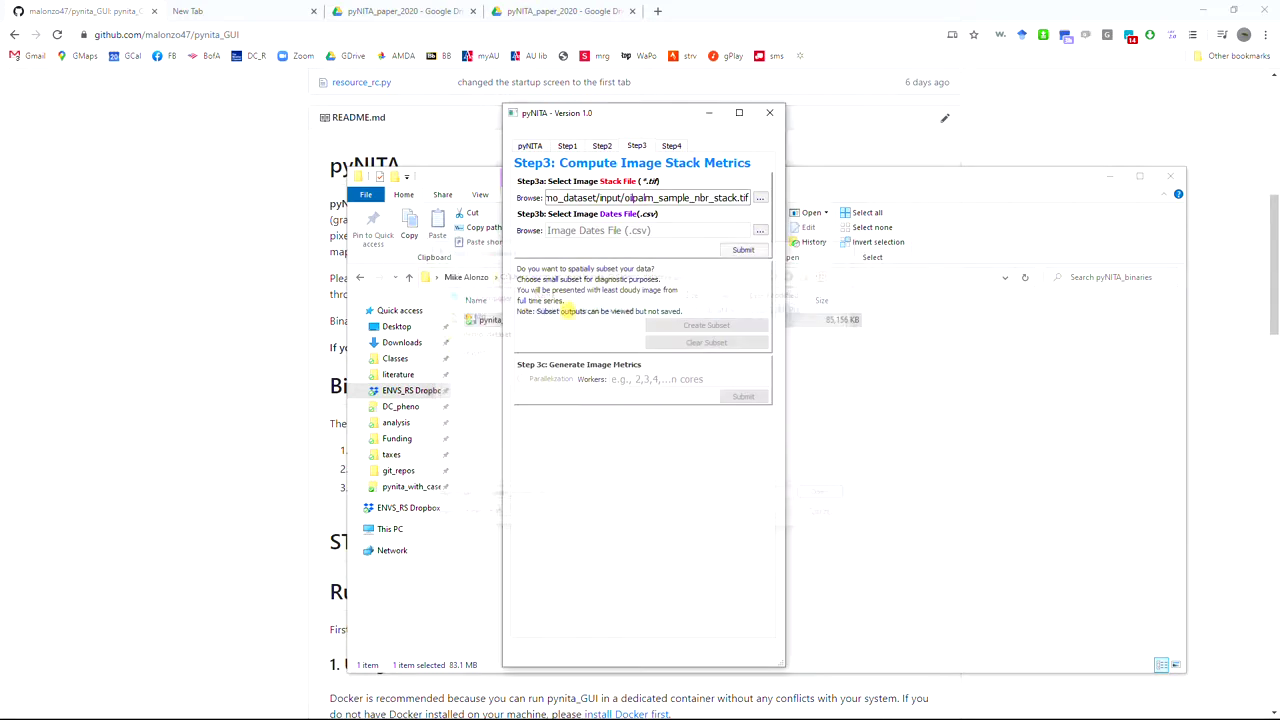
pyautogui.click(760, 232)
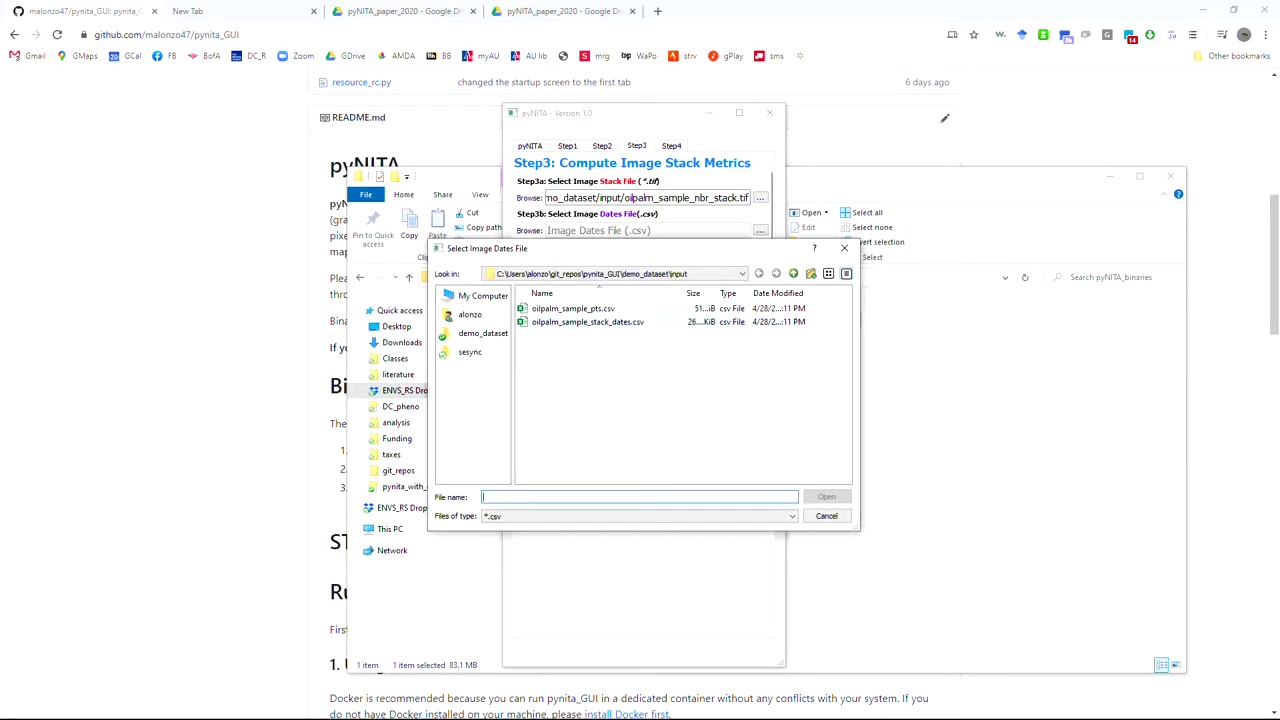
pyautogui.doubleClick(588, 321)
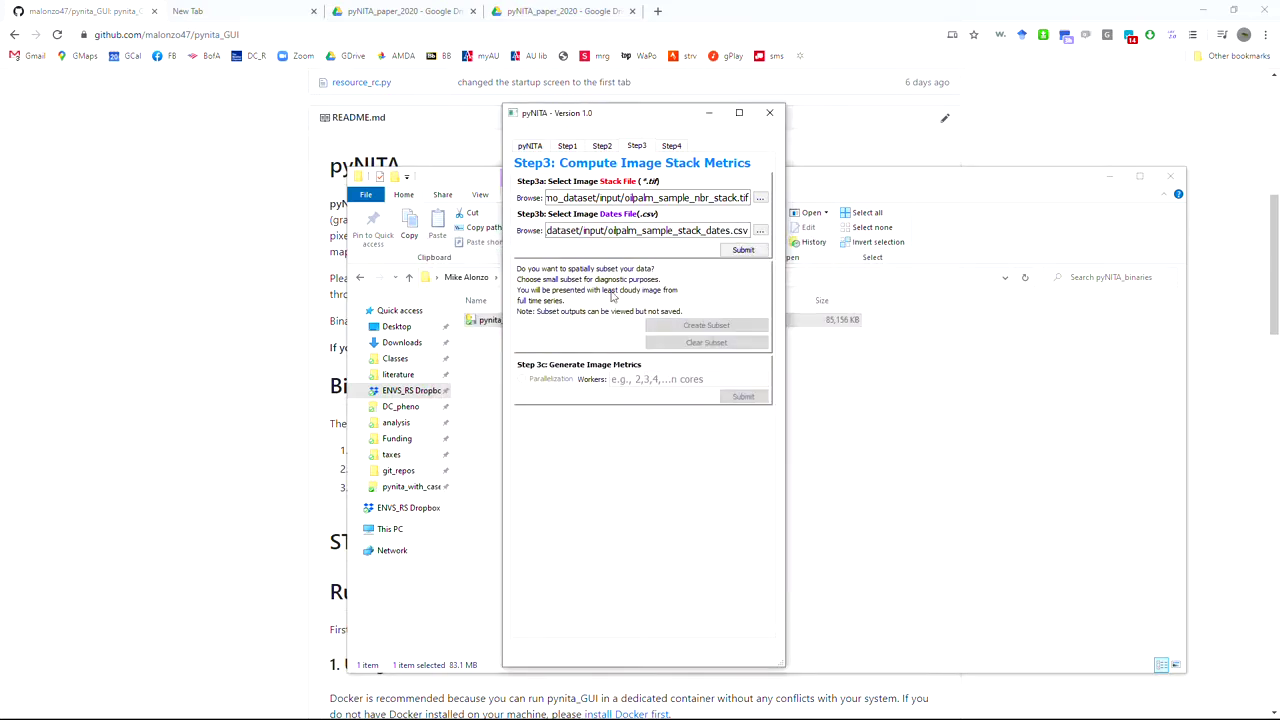
pyautogui.moveTo(666, 120); pyautogui.dragTo(646, 119)
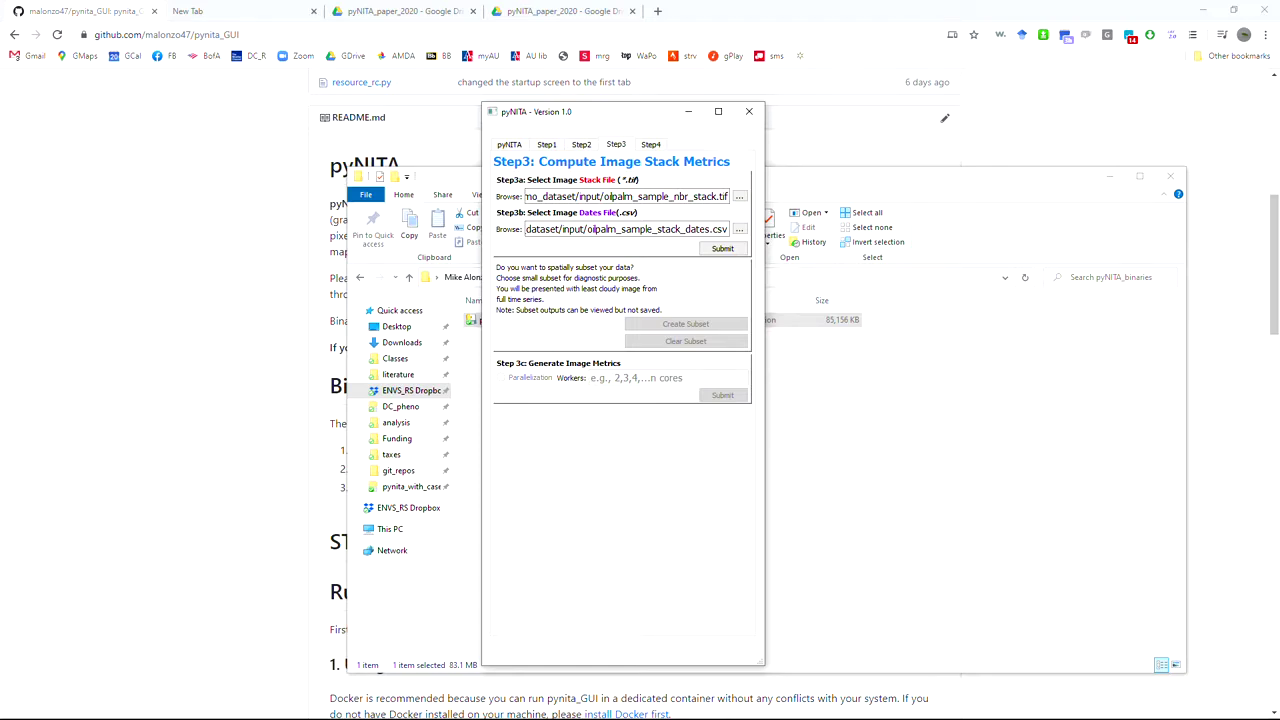
pyautogui.click(724, 249)
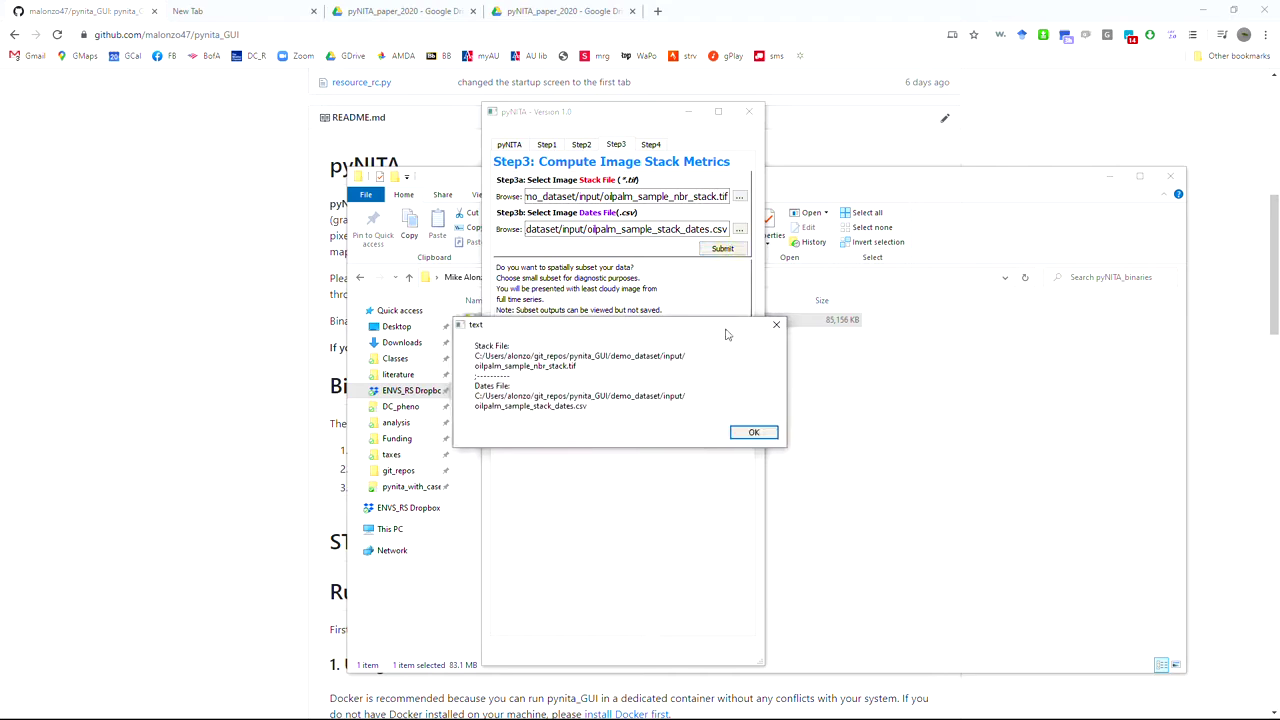
pyautogui.click(754, 432)
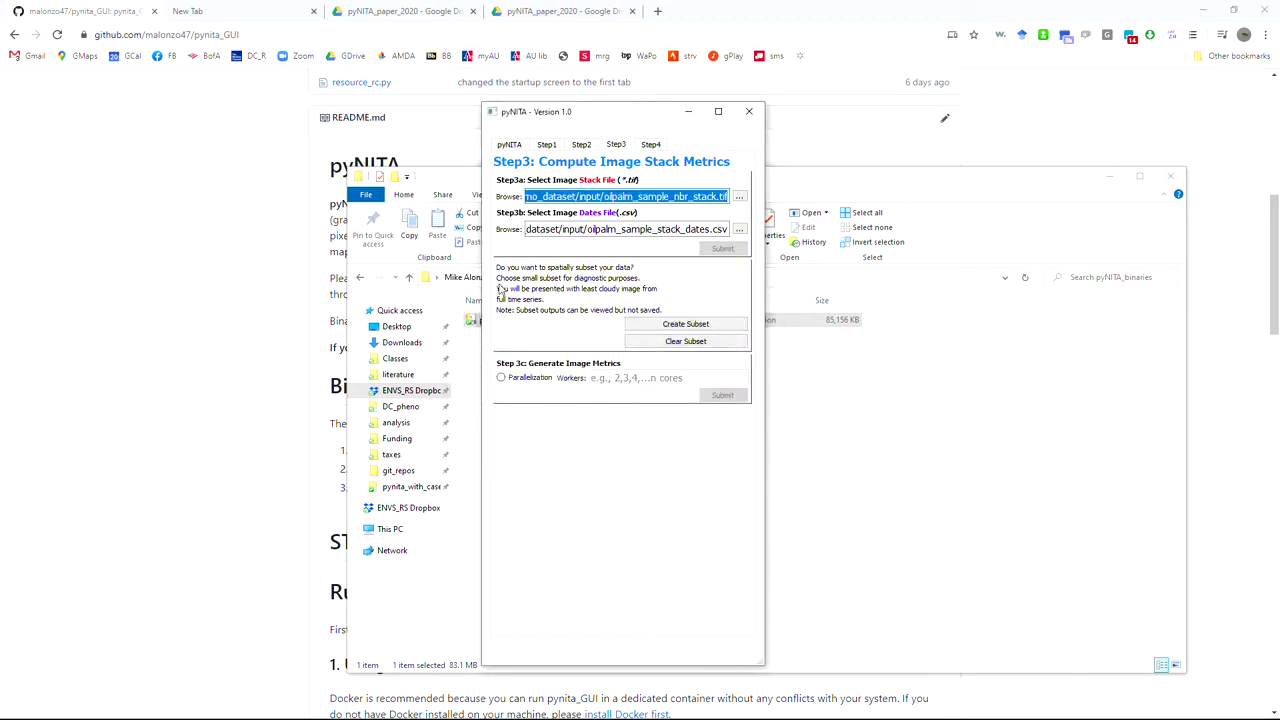
# Create a rectangular spatial subset of the image stack spanning about (23, 10) to (45, 33).
pyautogui.click(686, 328)
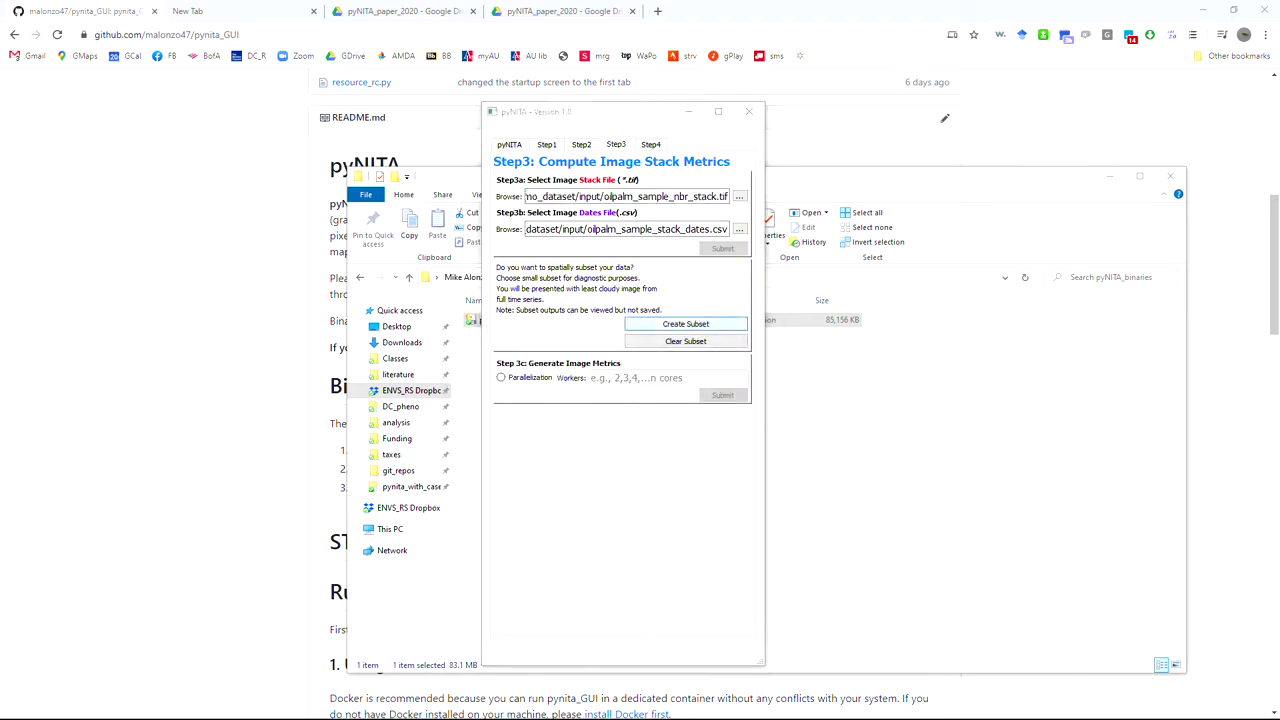
pyautogui.moveTo(0, 120); pyautogui.dragTo(219, 254)
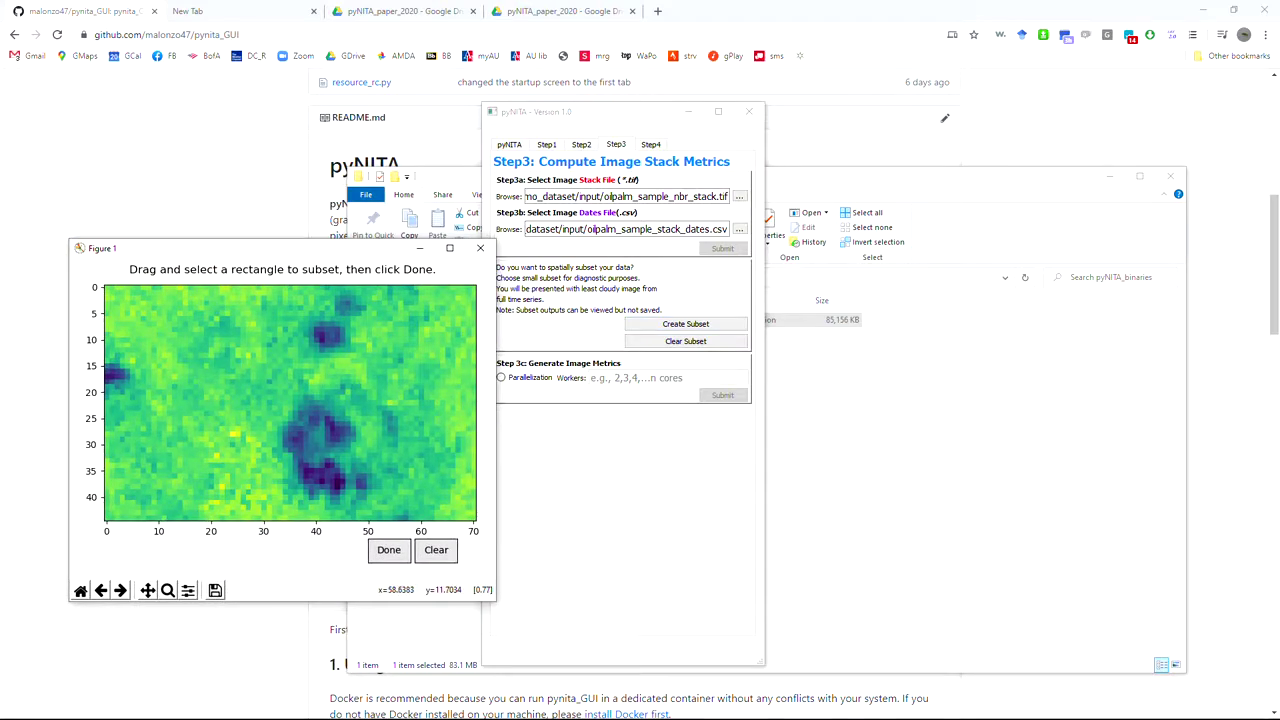
pyautogui.moveTo(393, 256); pyautogui.dragTo(400, 225)
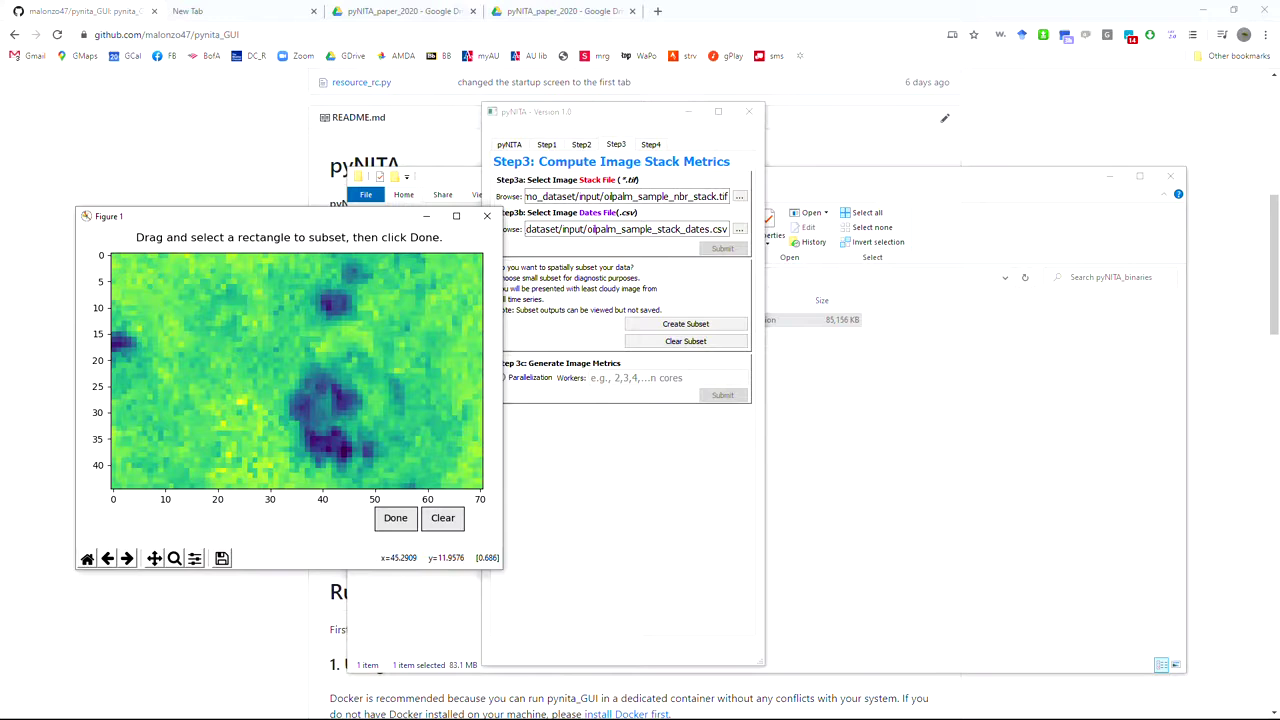
pyautogui.moveTo(234, 311); pyautogui.dragTo(353, 429)
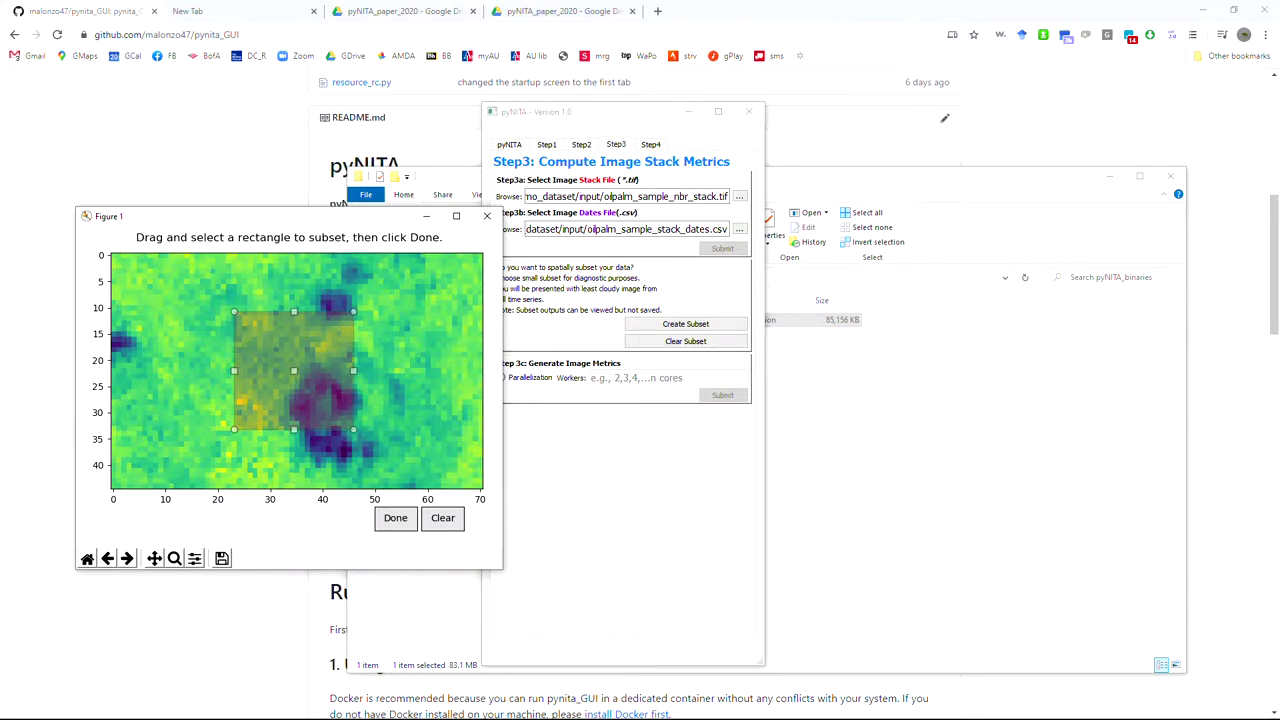
pyautogui.click(396, 518)
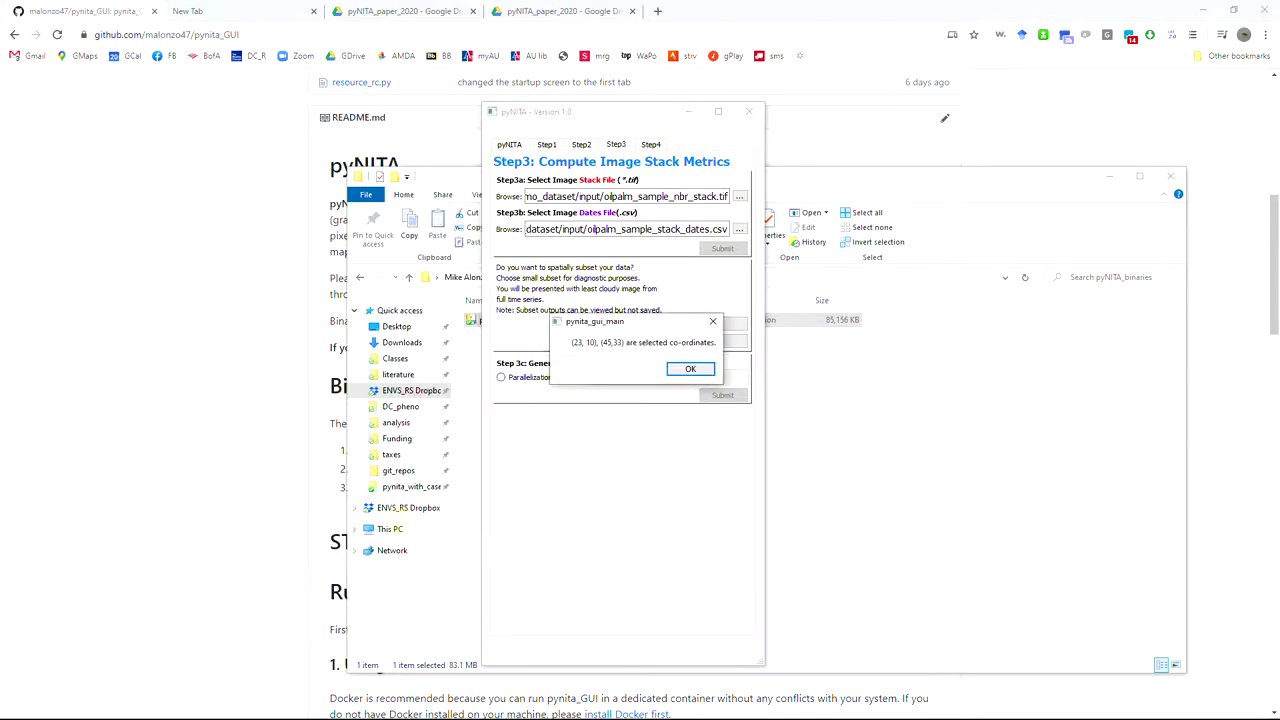
pyautogui.click(688, 370)
# Generate the image metrics for the subset with parallelization enabled and 8 workers.
pyautogui.click(502, 378)
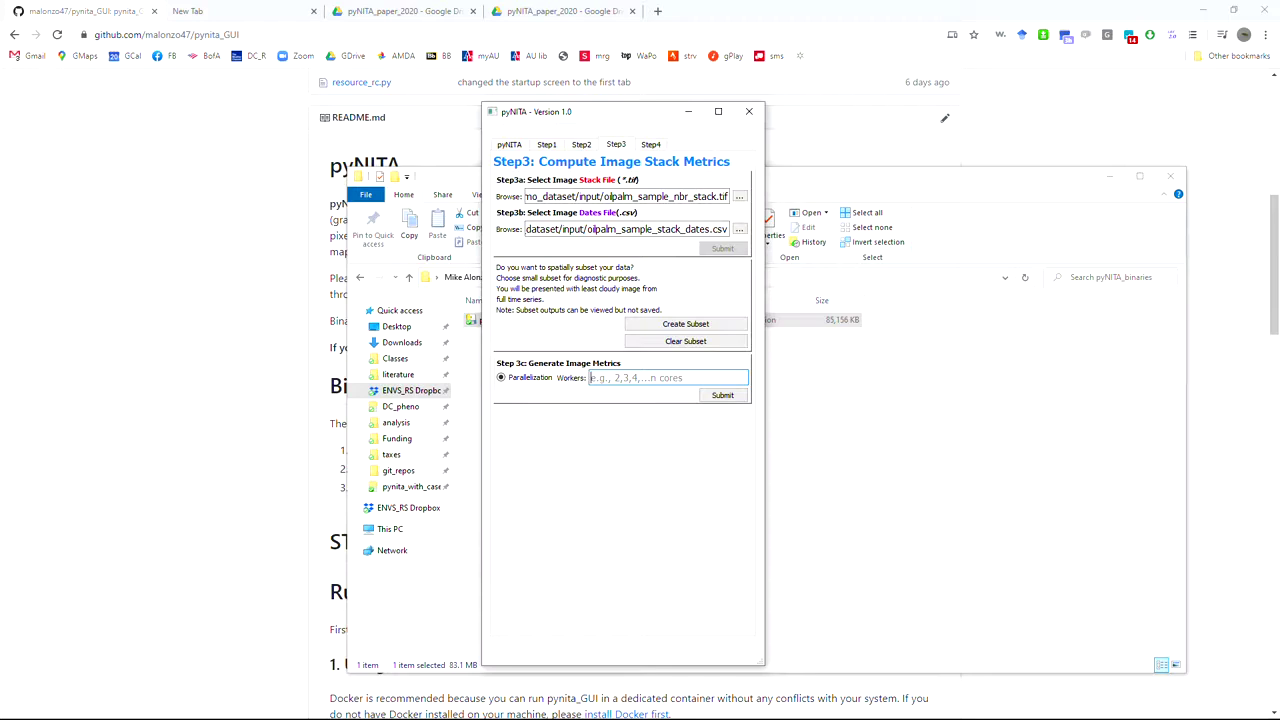
pyautogui.write('8')
pyautogui.click(721, 396)
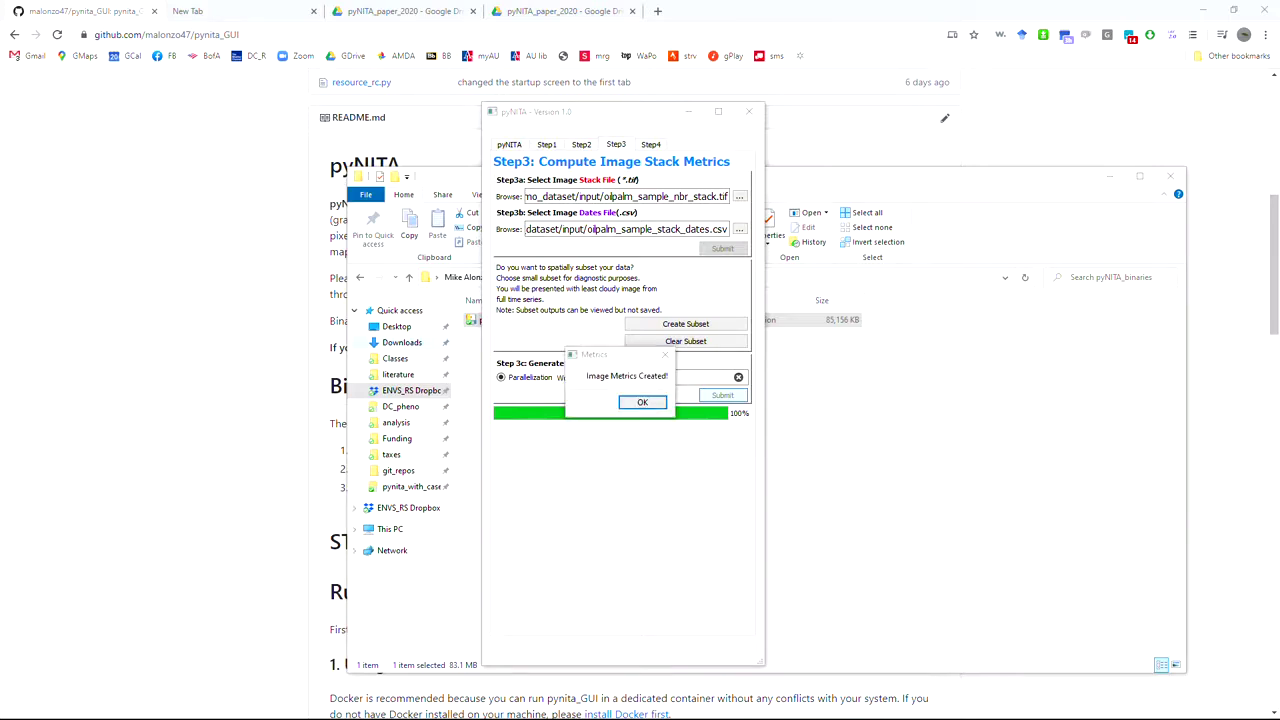
pyautogui.click(642, 402)
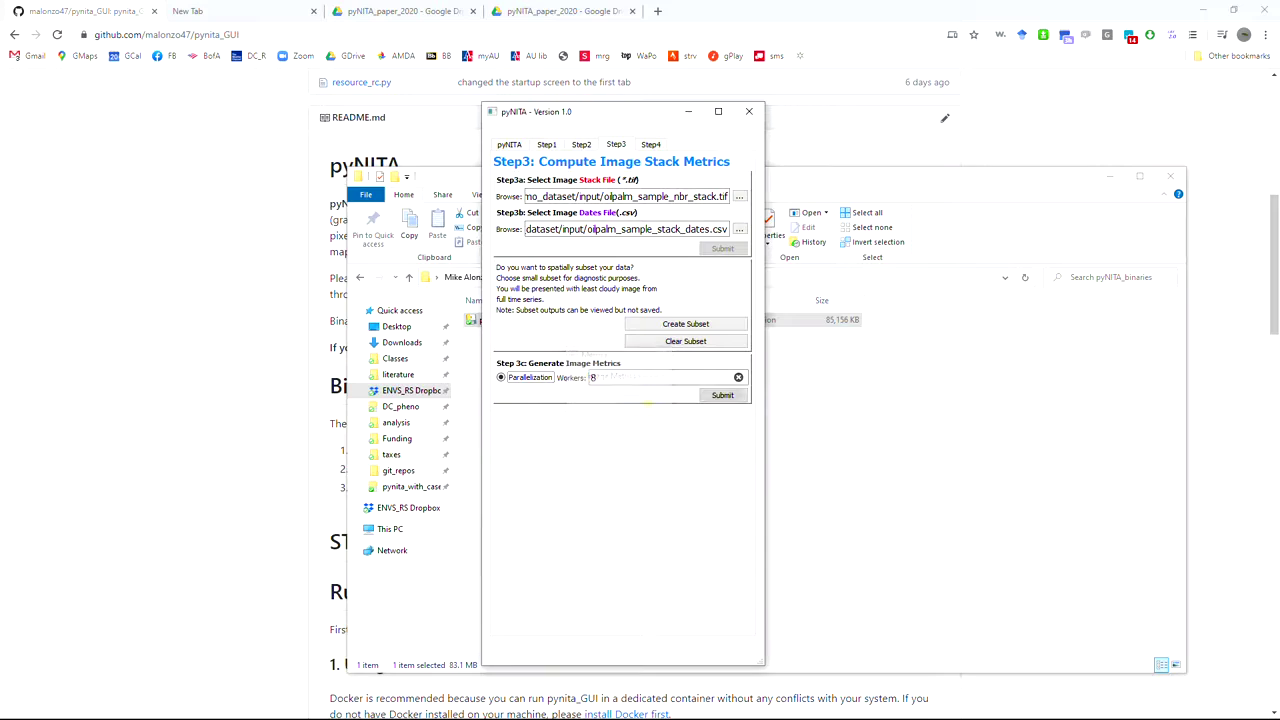
# Plot the Dist Date metric from the Step4 outputs and move its figure clear of the main window's centre.
pyautogui.click(651, 145)
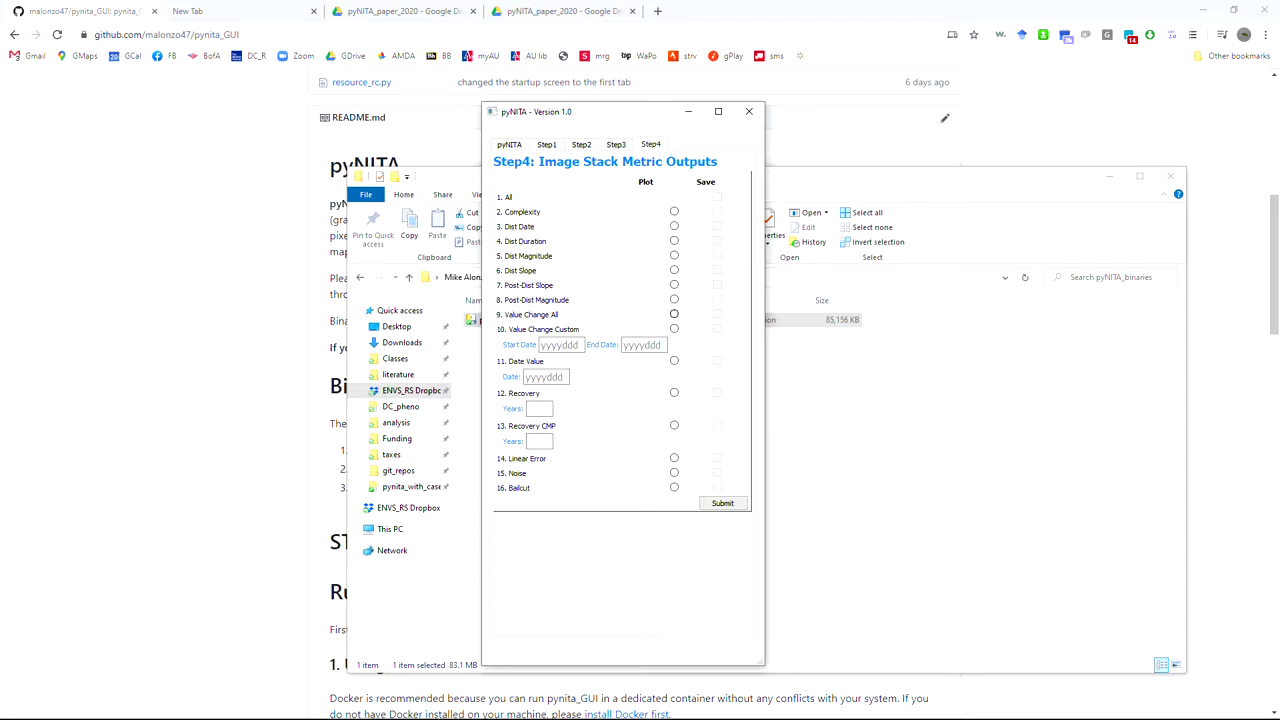
pyautogui.click(674, 226)
pyautogui.click(722, 503)
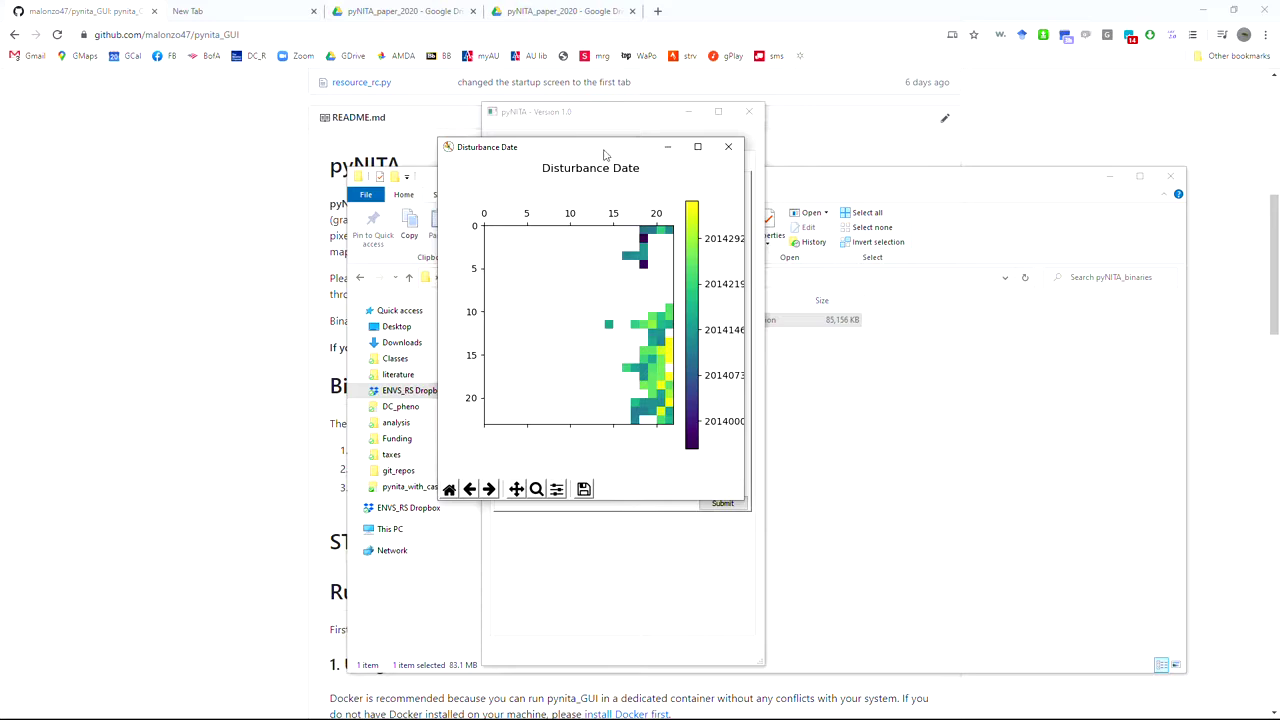
pyautogui.moveTo(606, 162); pyautogui.dragTo(545, 170)
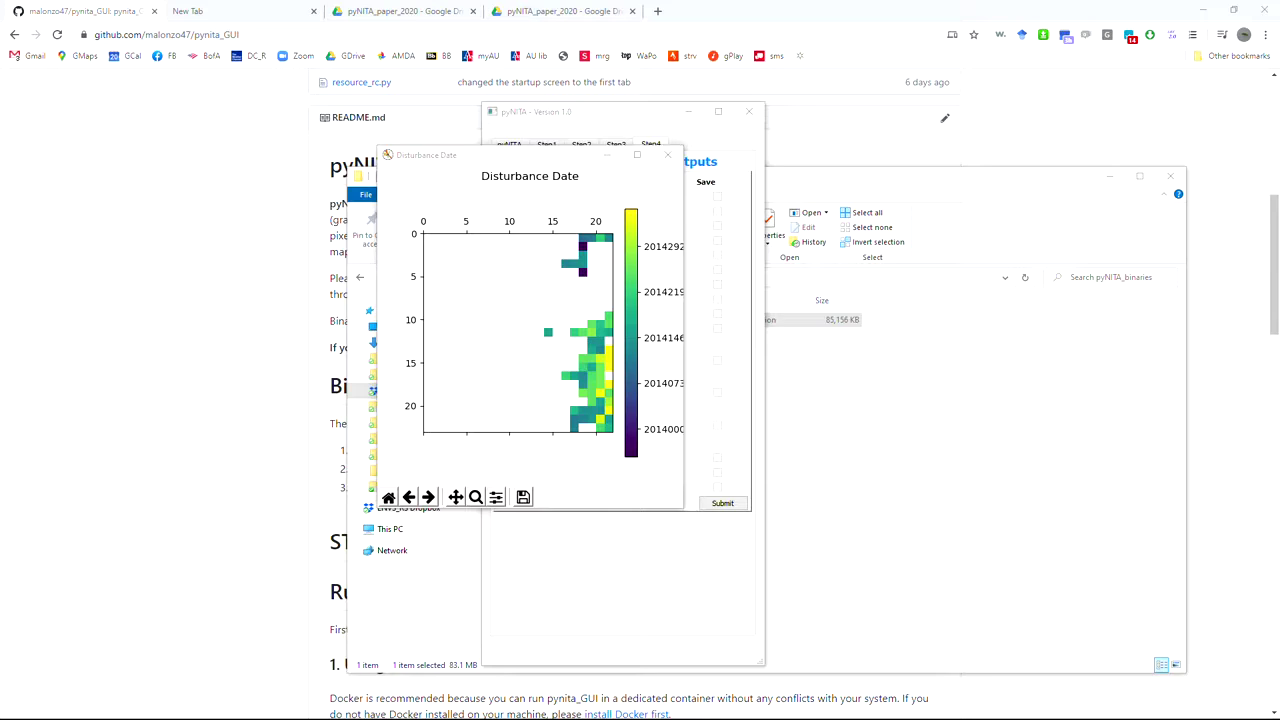
# Examine the NITA trajectories of individual pixels on the Disturbance Date map, and close the trajectory figures and the map.
pyautogui.moveTo(171, 157); pyautogui.dragTo(329, 157)
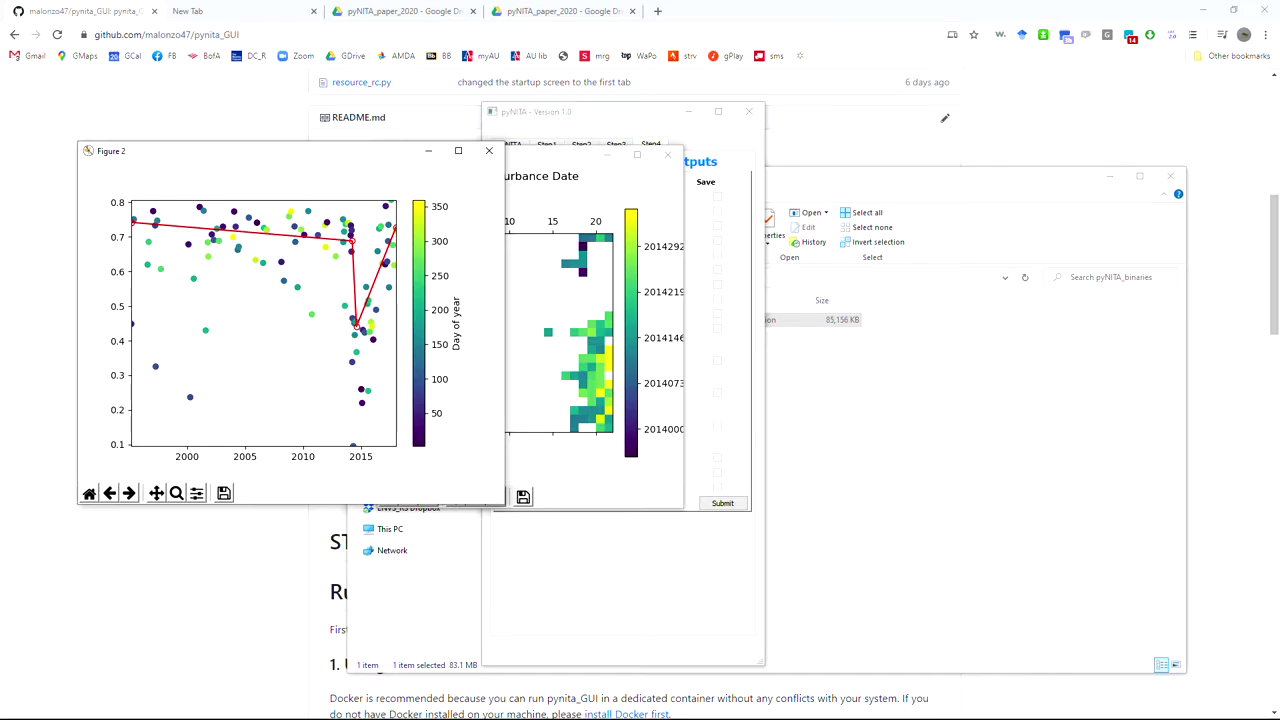
pyautogui.moveTo(334, 157); pyautogui.dragTo(322, 159)
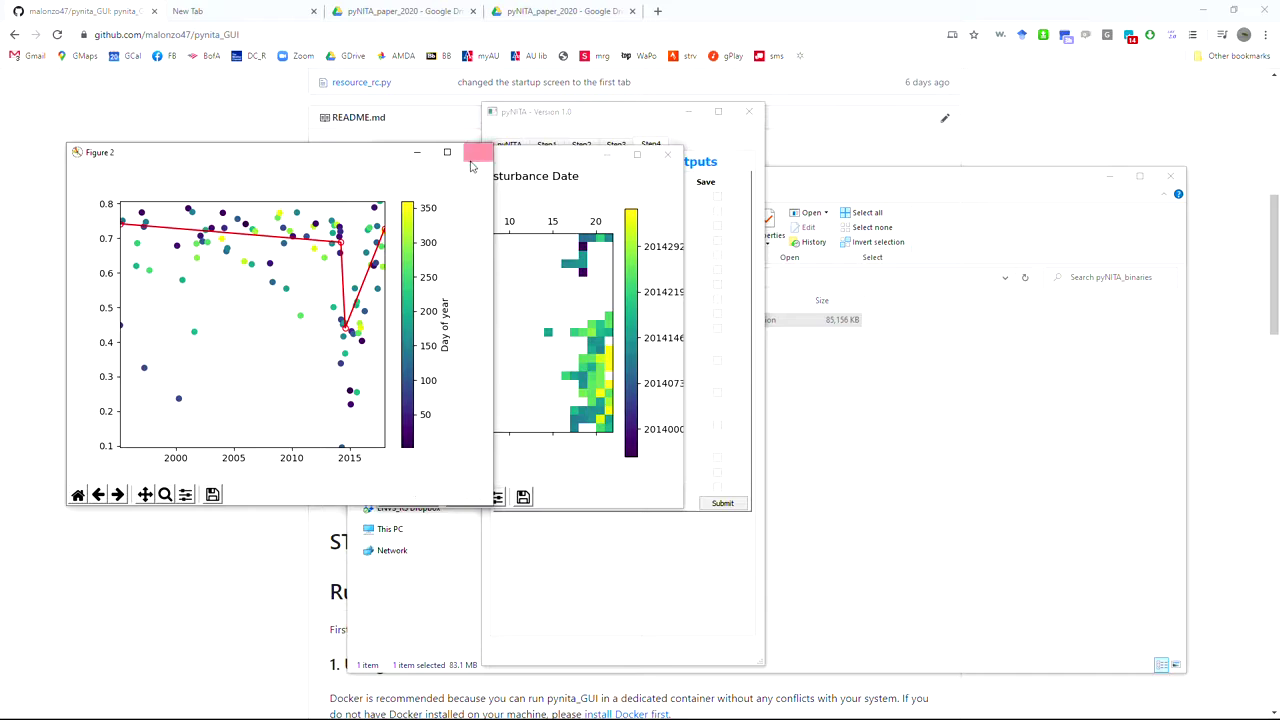
pyautogui.moveTo(366, 155); pyautogui.dragTo(341, 156)
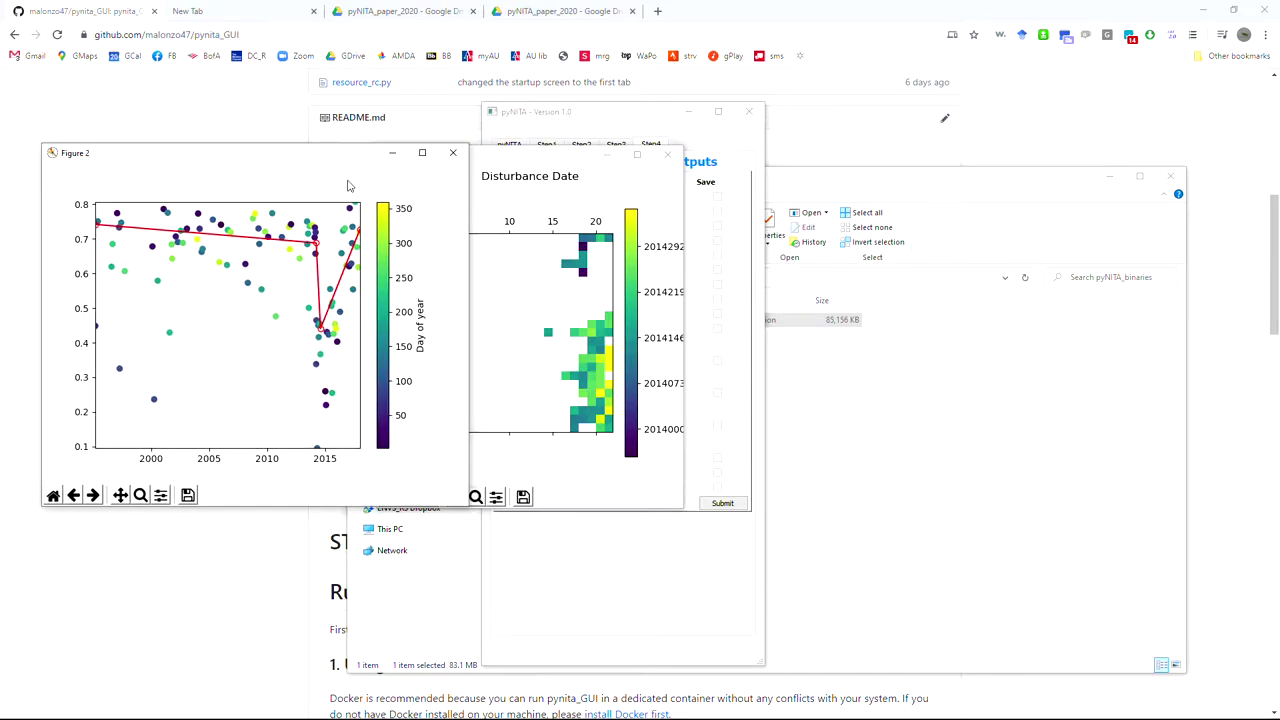
pyautogui.click(600, 394)
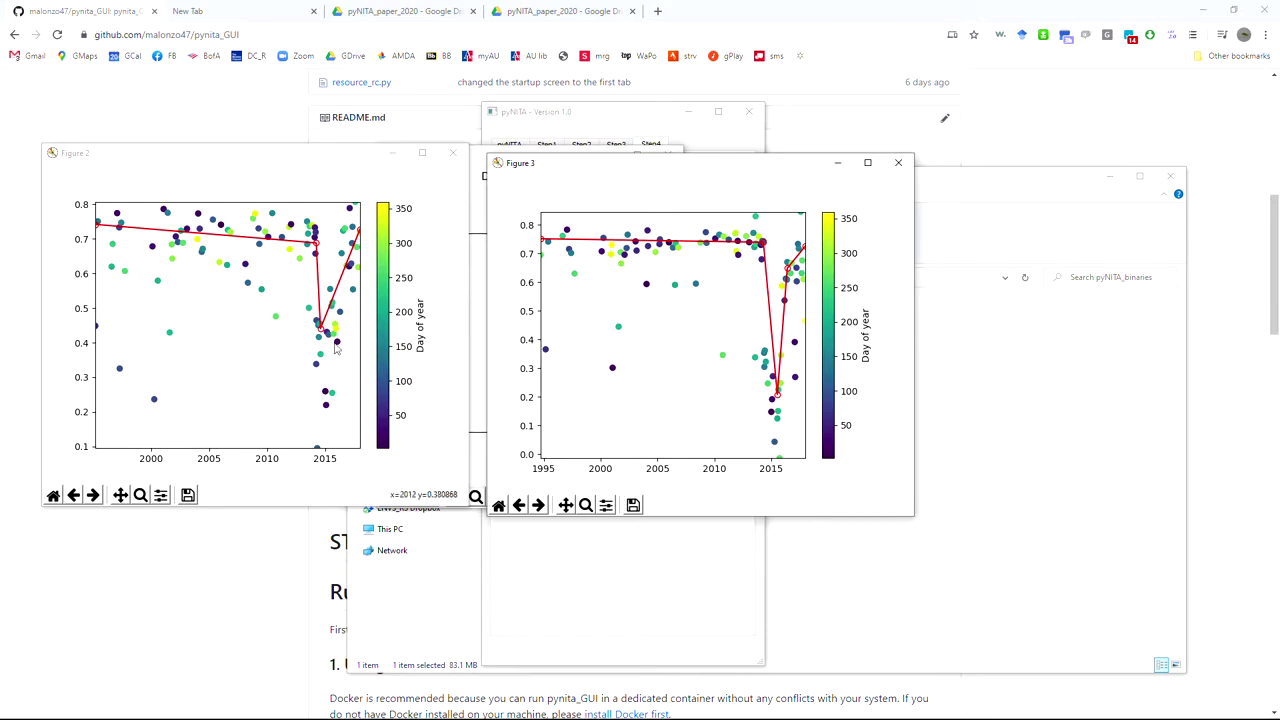
pyautogui.click(453, 153)
pyautogui.click(898, 162)
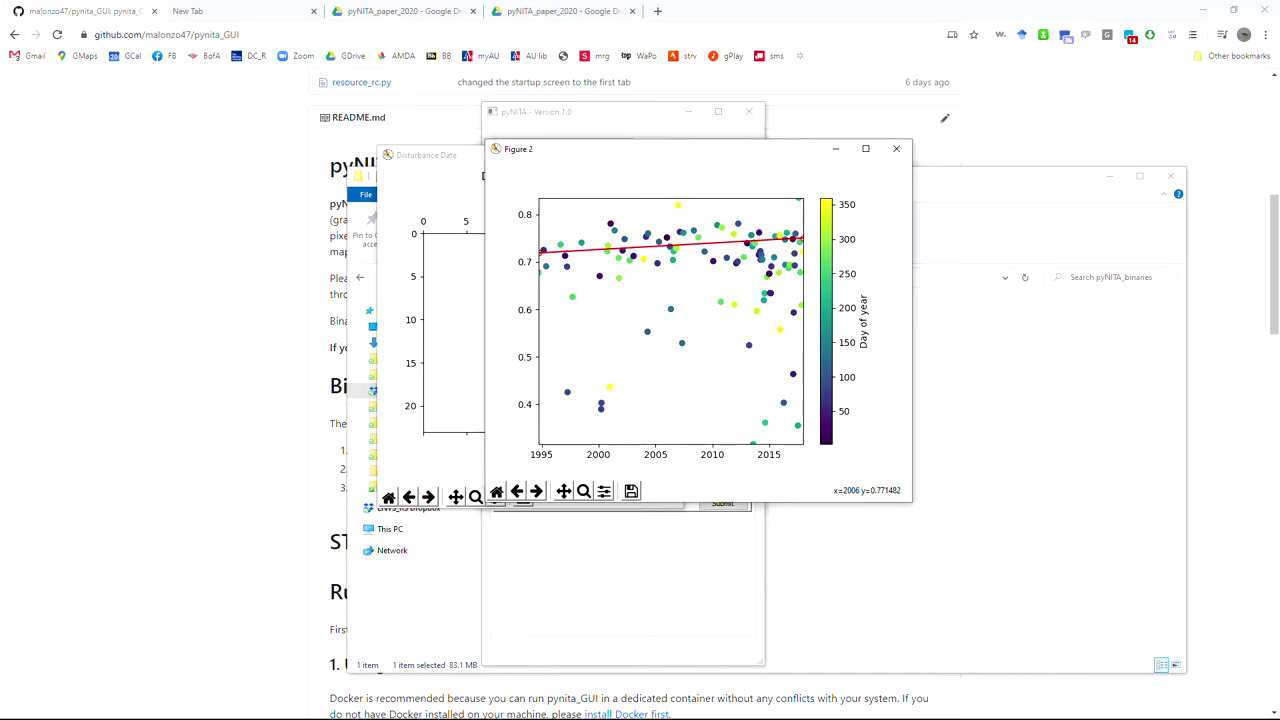
pyautogui.click(896, 149)
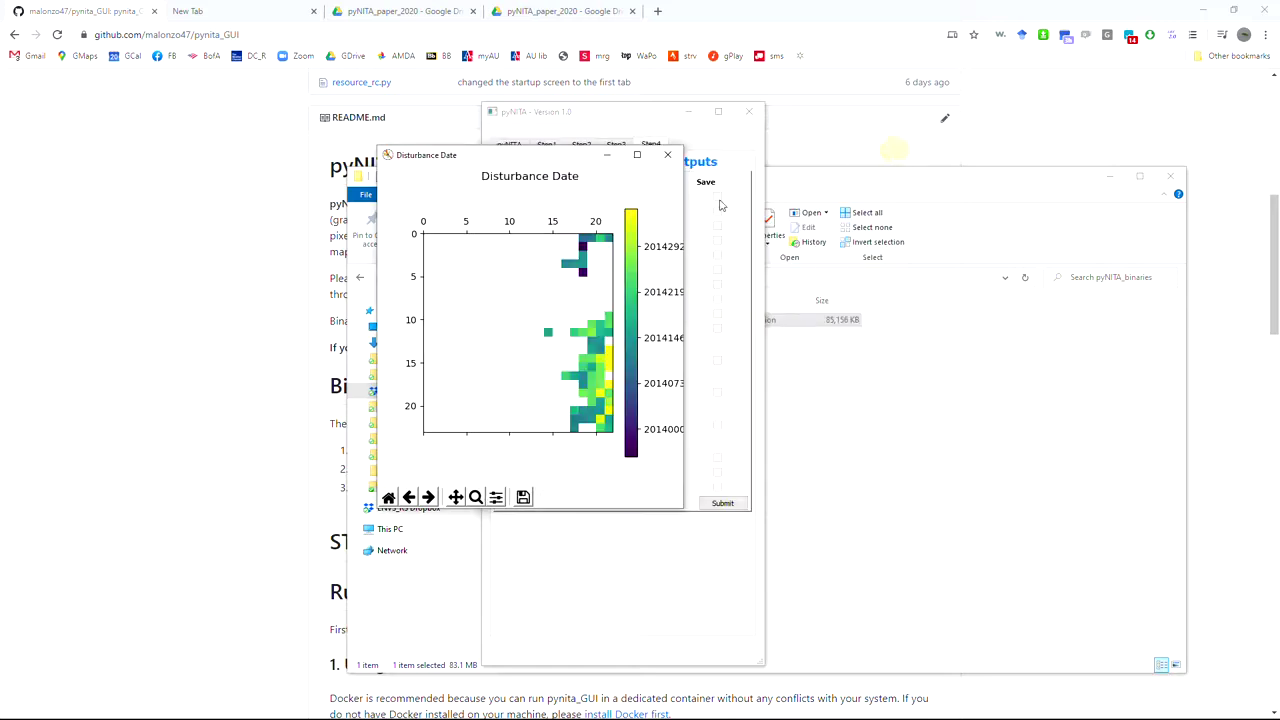
pyautogui.click(667, 154)
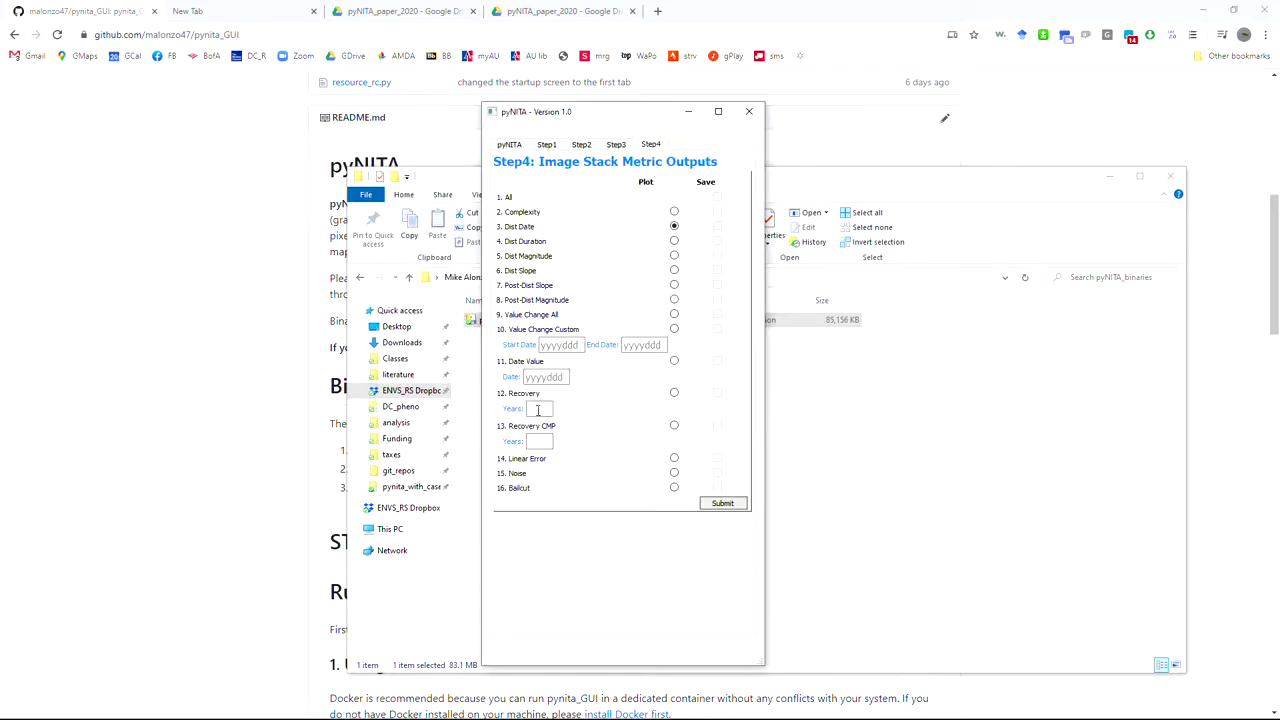
# Plot the Linear Error metric, view its map, and close the figure.
pyautogui.click(674, 459)
pyautogui.click(723, 503)
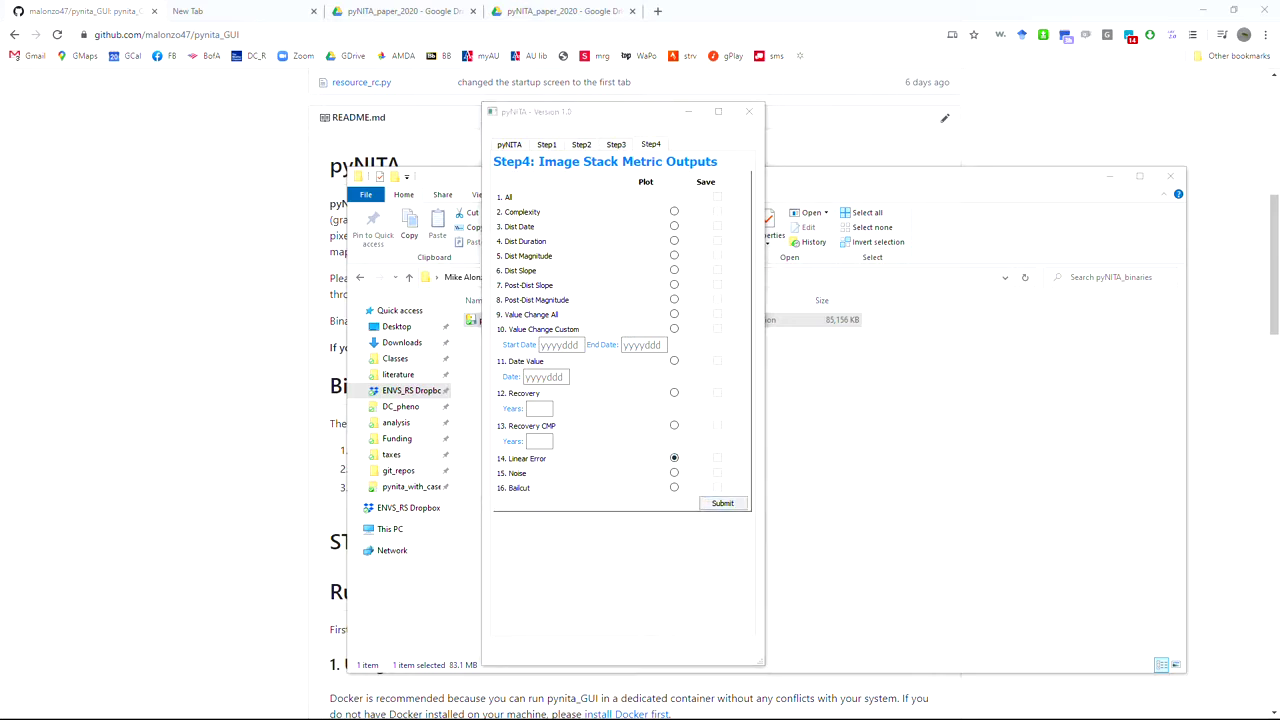
pyautogui.moveTo(263, 94); pyautogui.dragTo(658, 150)
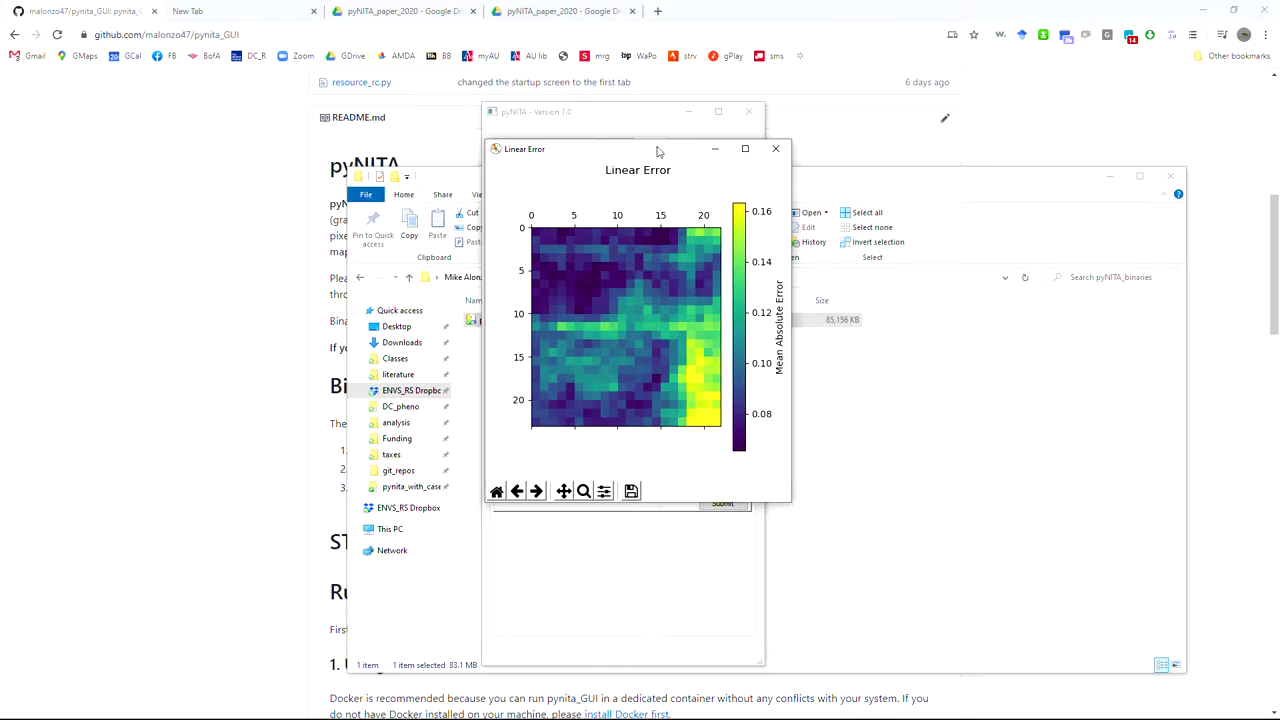
pyautogui.click(775, 148)
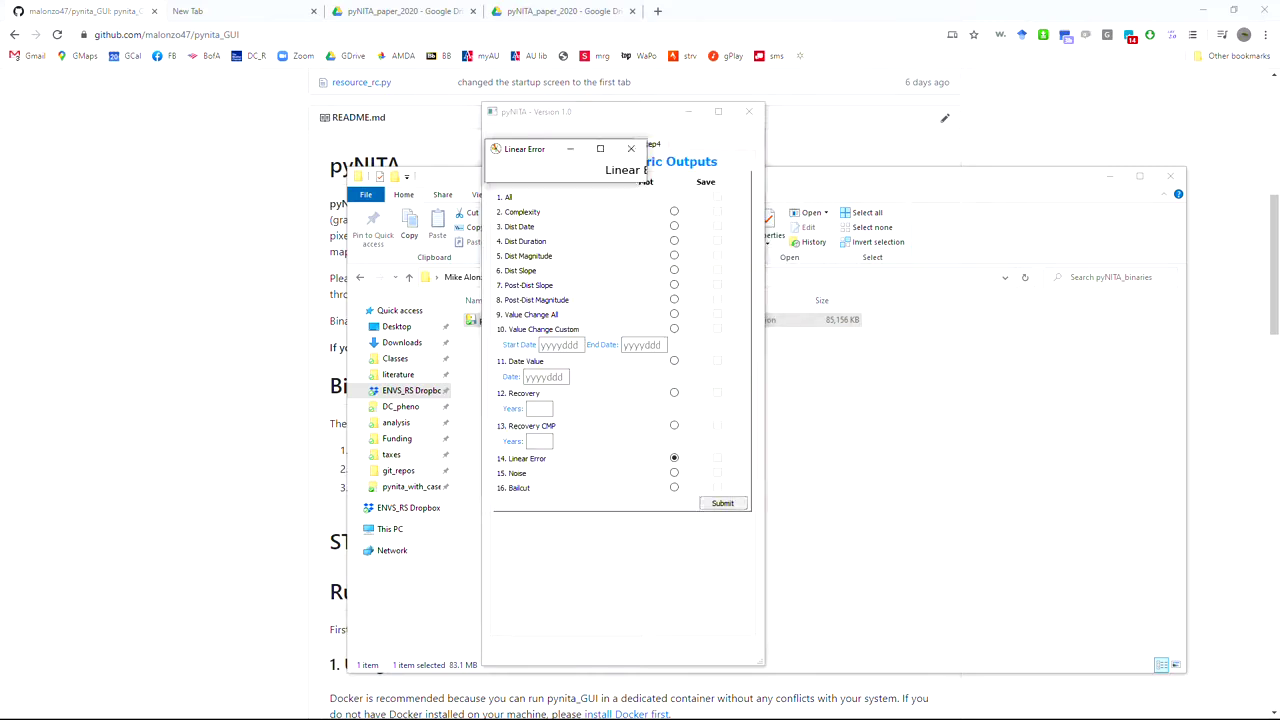